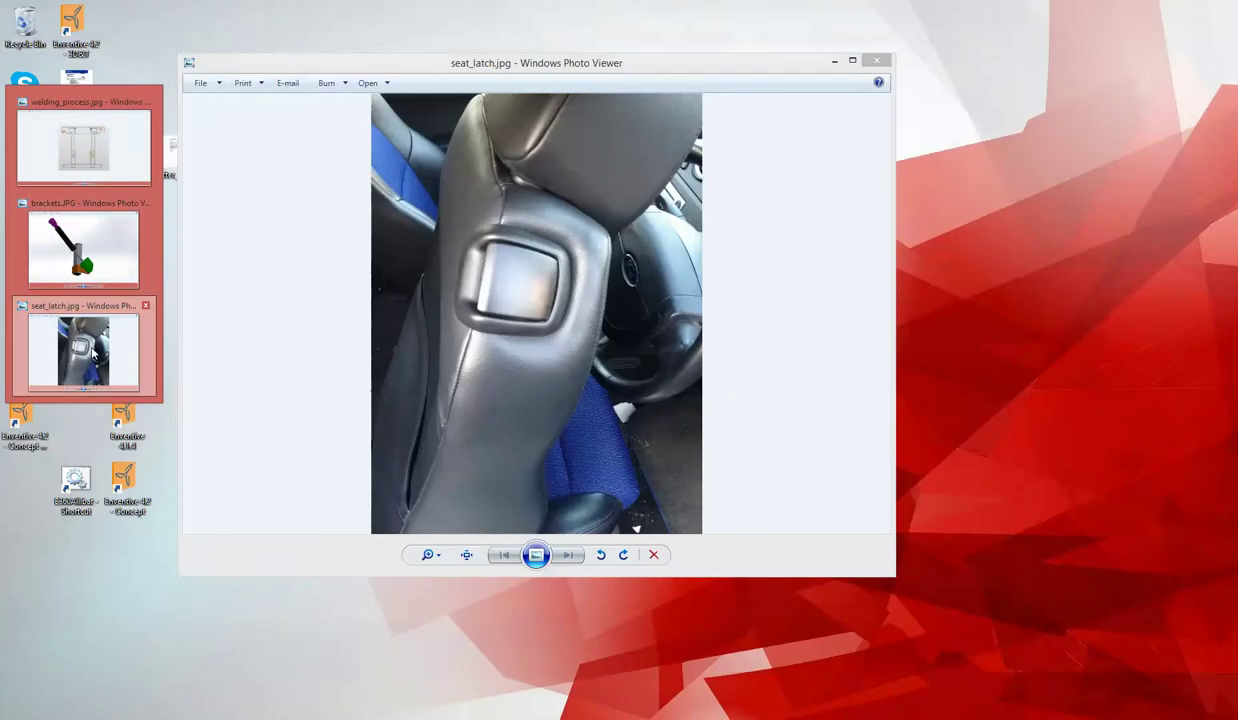
Bring the seat_latch.jpg seat-back latch photo to the front in Windows Photo Viewer.
{"action": "left_click", "coordinate": [95, 352]}
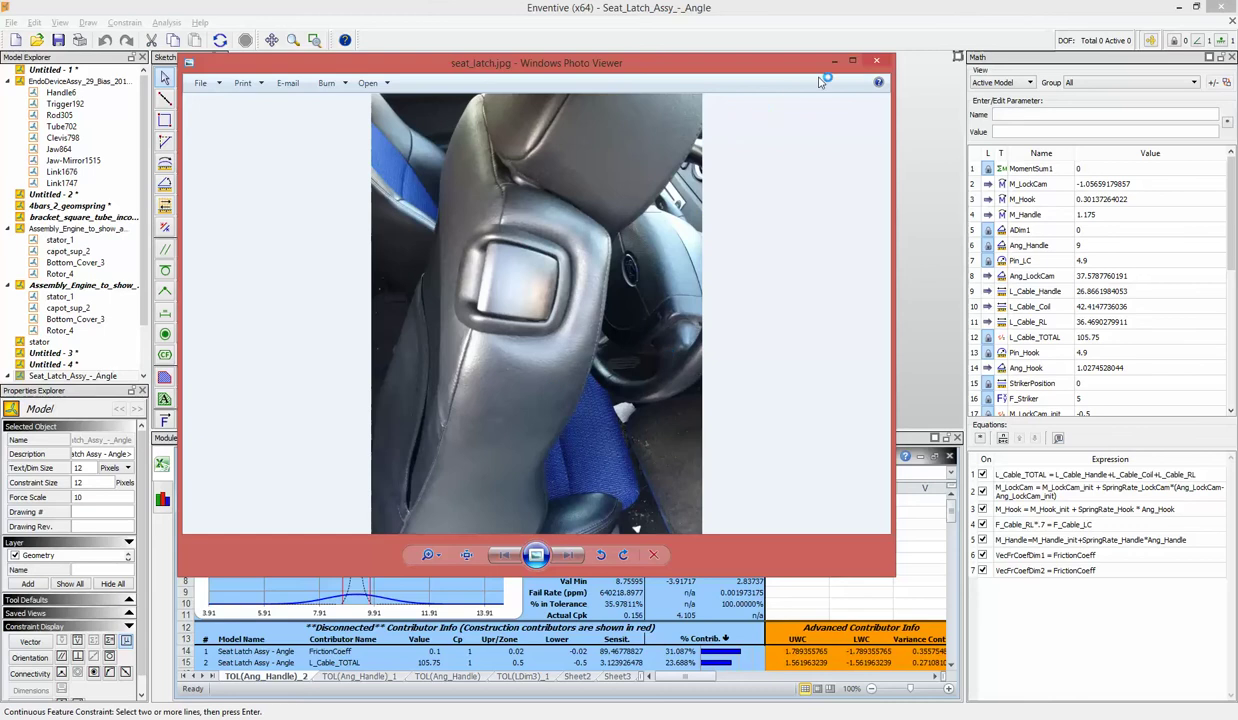
Close the photo and highlight BasePlates_1, Handle_ReleaseLever_2, LockingCam_3, Hook_4 and Striker_5 in turn.
{"action": "left_click", "coordinate": [876, 61]}
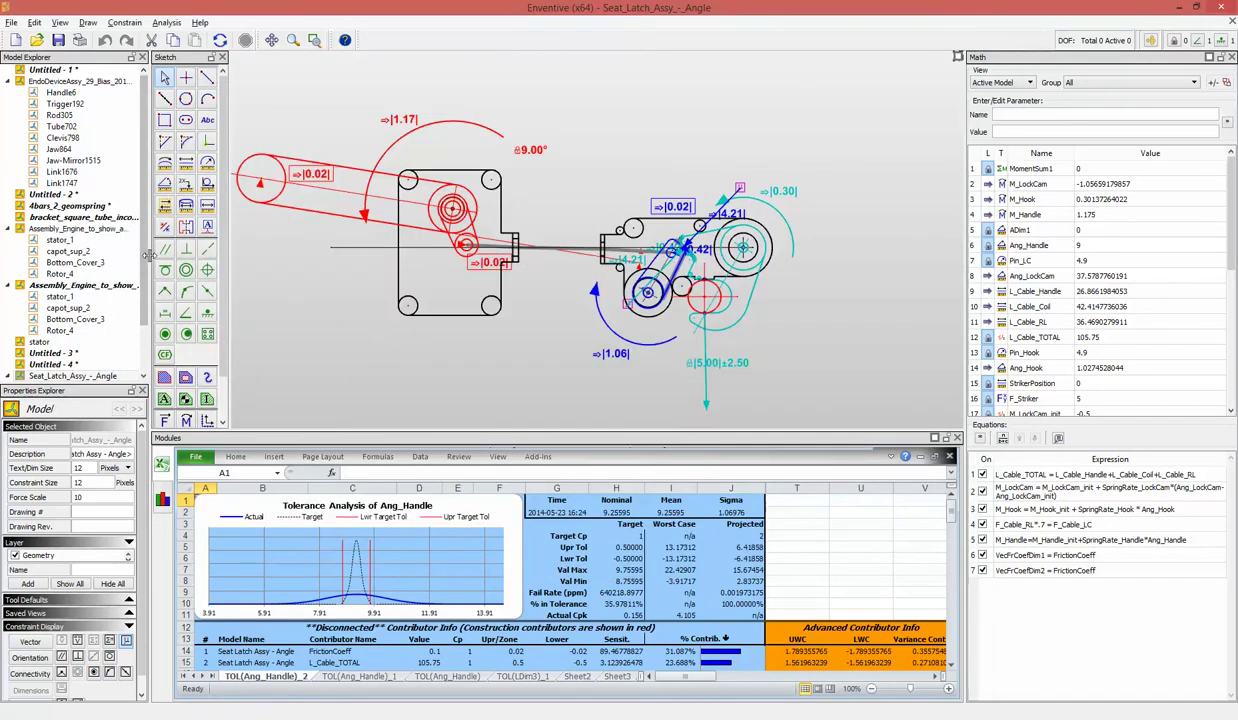
{"action": "double_click", "coordinate": [70, 375]}
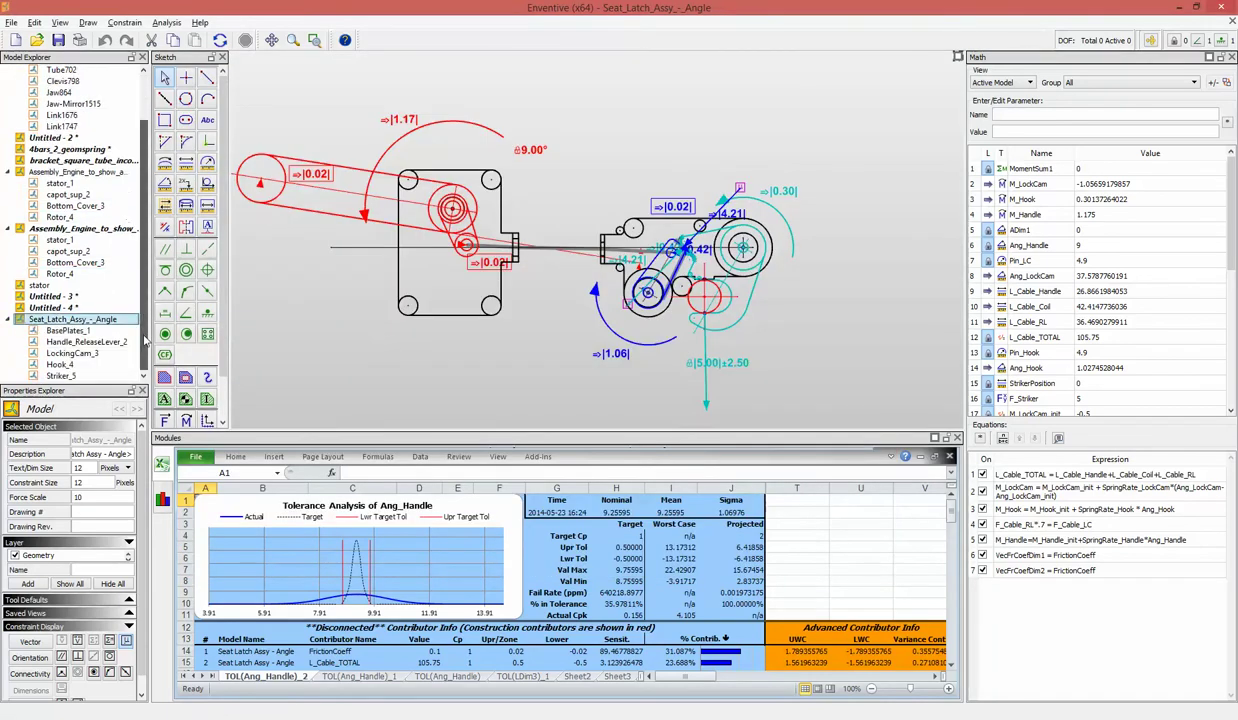
{"action": "left_click", "coordinate": [66, 330]}
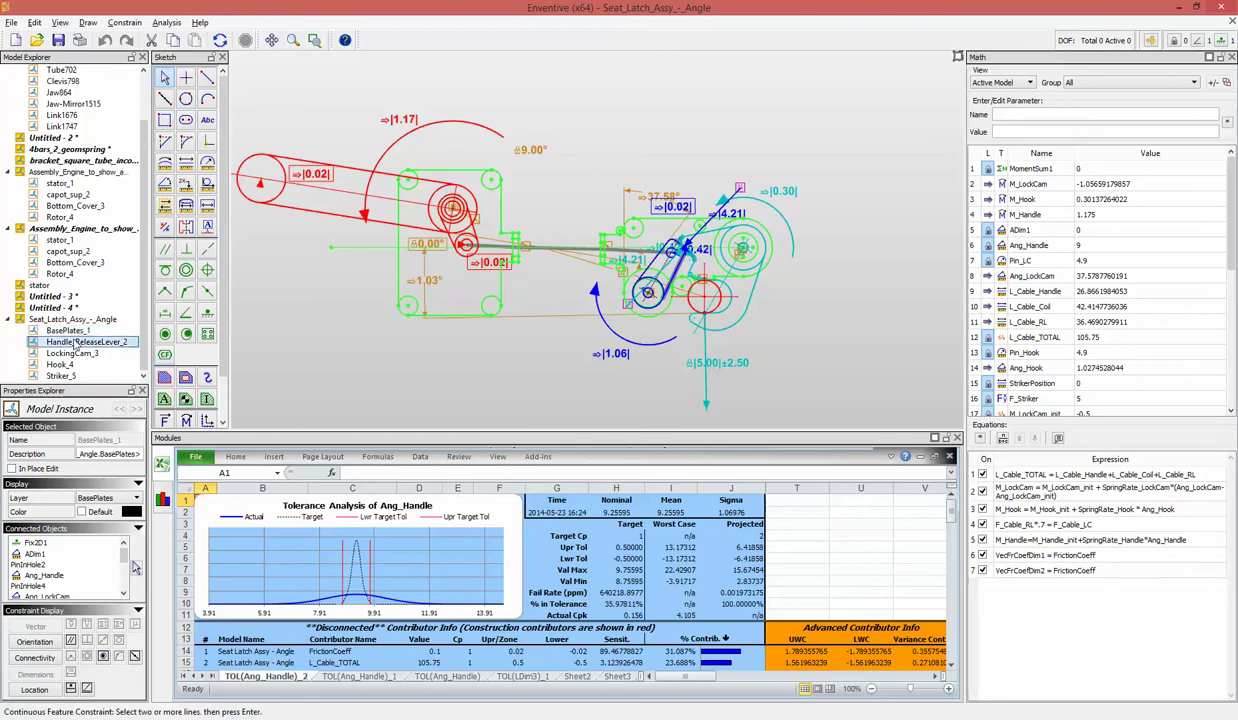
{"action": "left_click", "coordinate": [288, 179]}
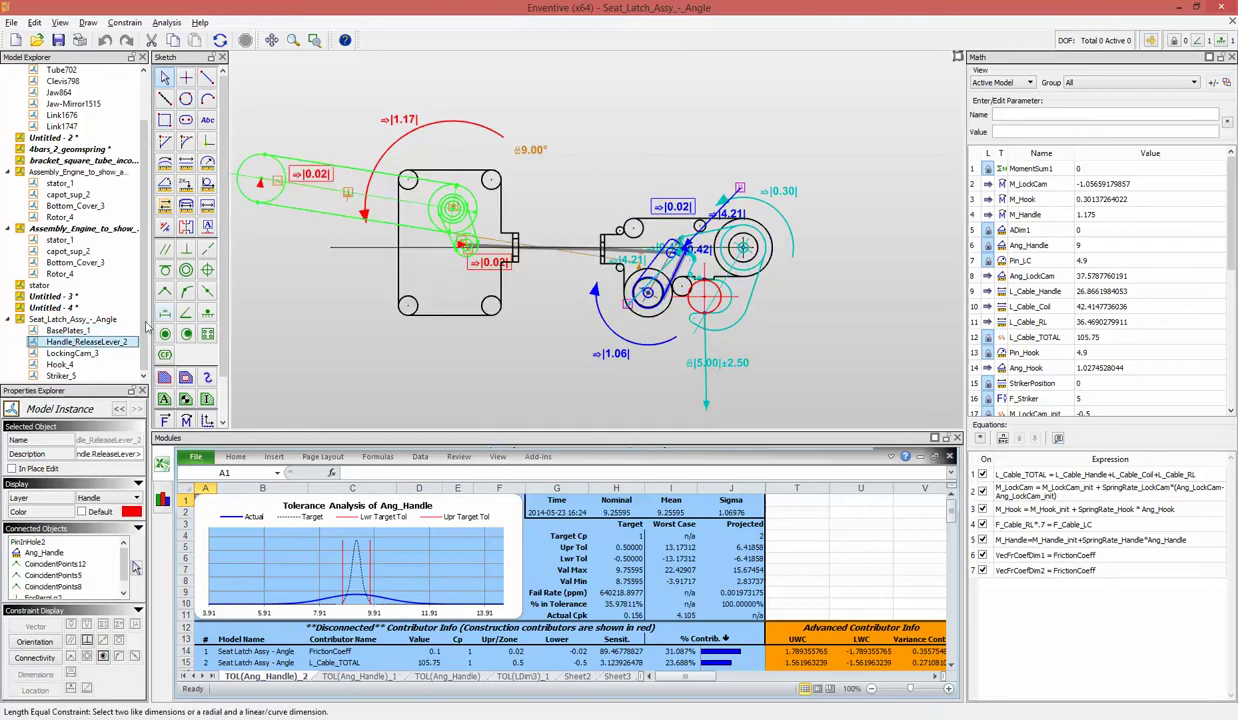
{"action": "left_click", "coordinate": [78, 355]}
{"action": "left_click", "coordinate": [76, 365]}
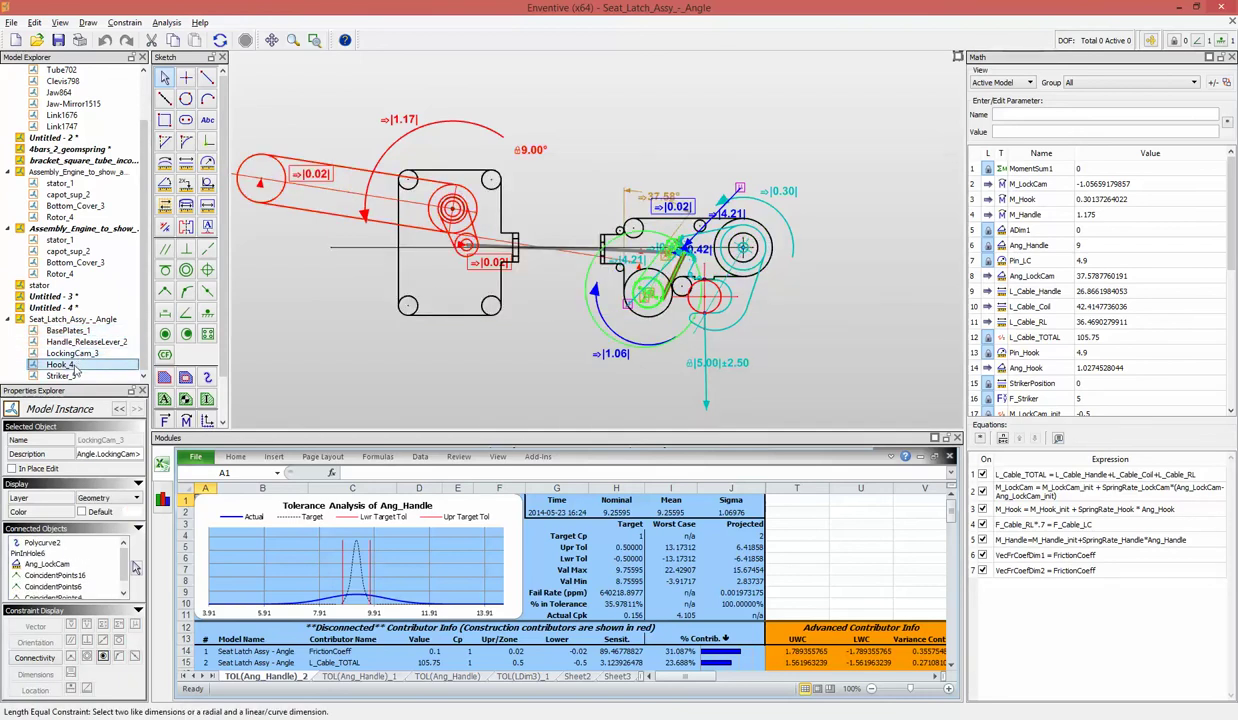
{"action": "left_click", "coordinate": [68, 376]}
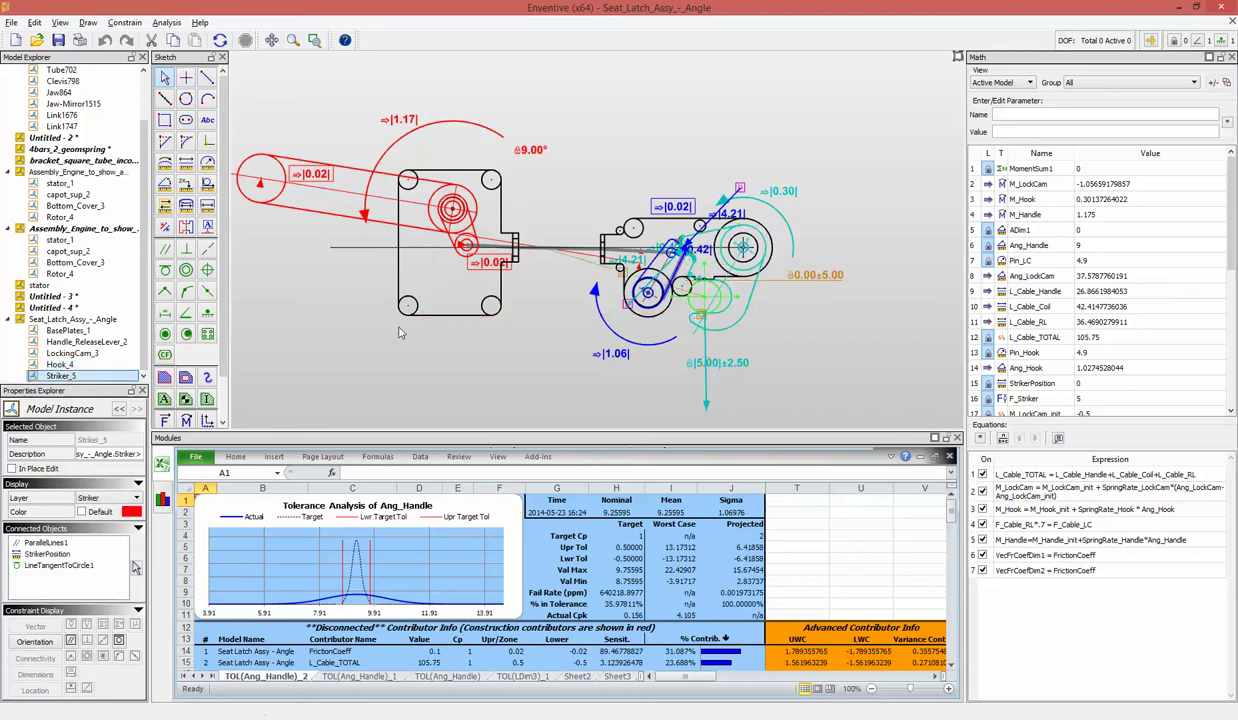
{"action": "left_click", "coordinate": [518, 374]}
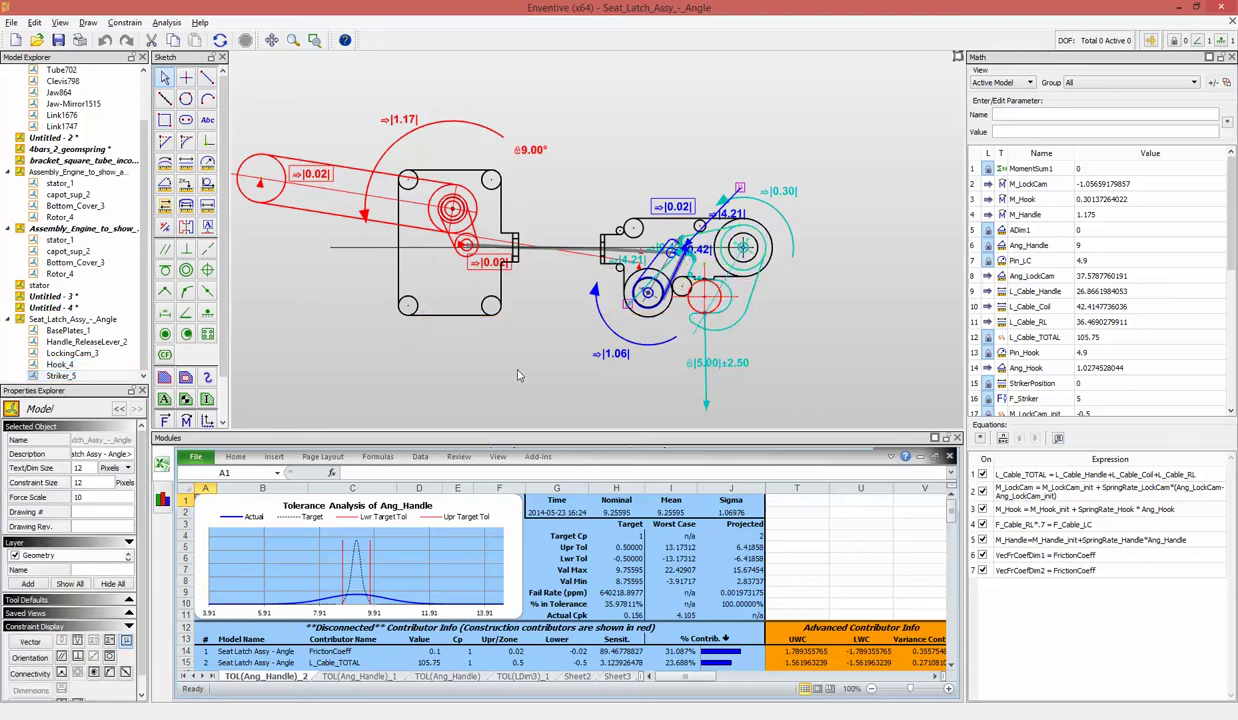
Inspect the cam geometry, hook Polycurve2 and cable Line3, then select the Ang_Handle dimension (9, ±0.5).
{"action": "left_click", "coordinate": [667, 308]}
{"action": "left_click", "coordinate": [685, 270]}
{"action": "scroll", "coordinate": [685, 270], "scroll_direction": "up", "scroll_amount": 3}
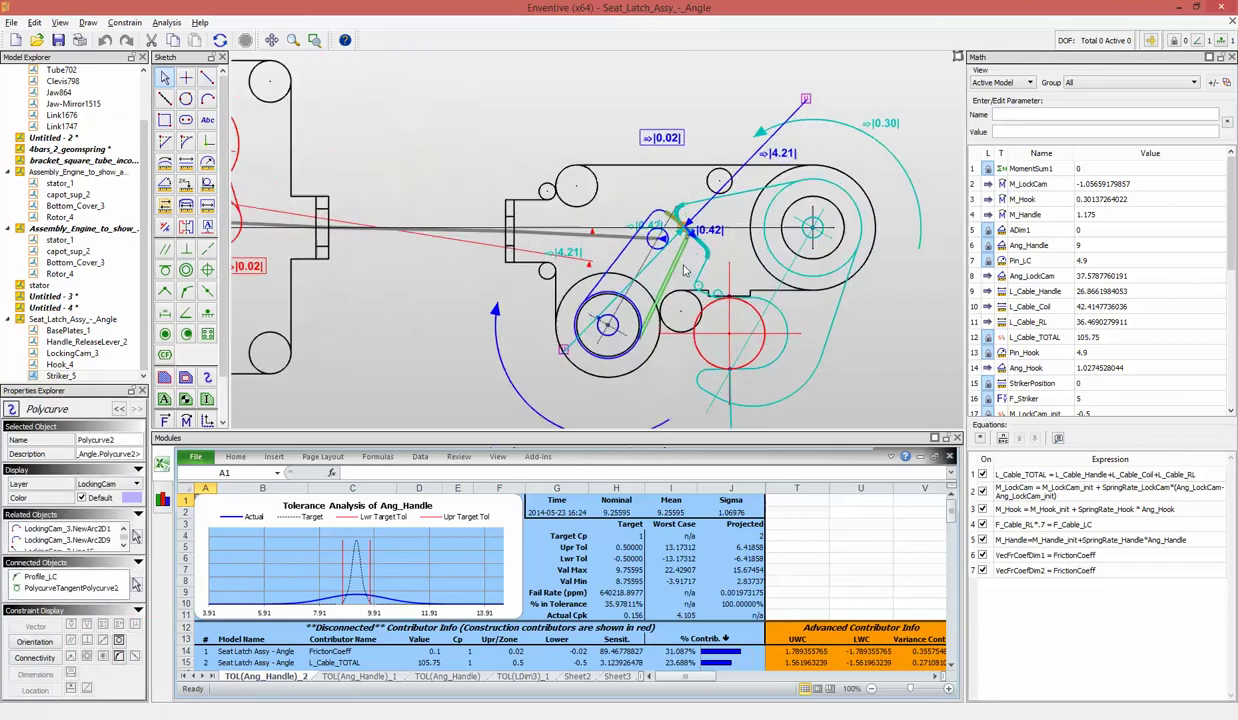
{"action": "scroll", "coordinate": [690, 260], "scroll_direction": "down", "scroll_amount": 5}
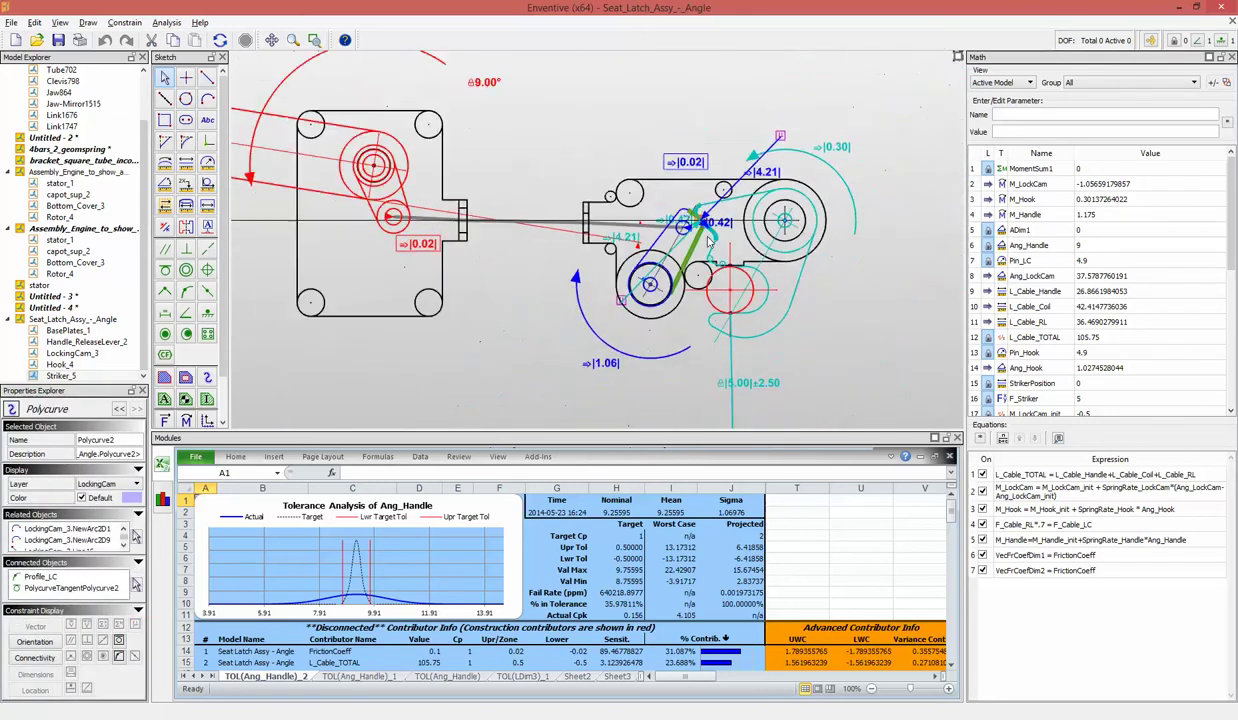
{"action": "middle_click_drag", "start_coordinate": [515, 282], "coordinate": [555, 319]}
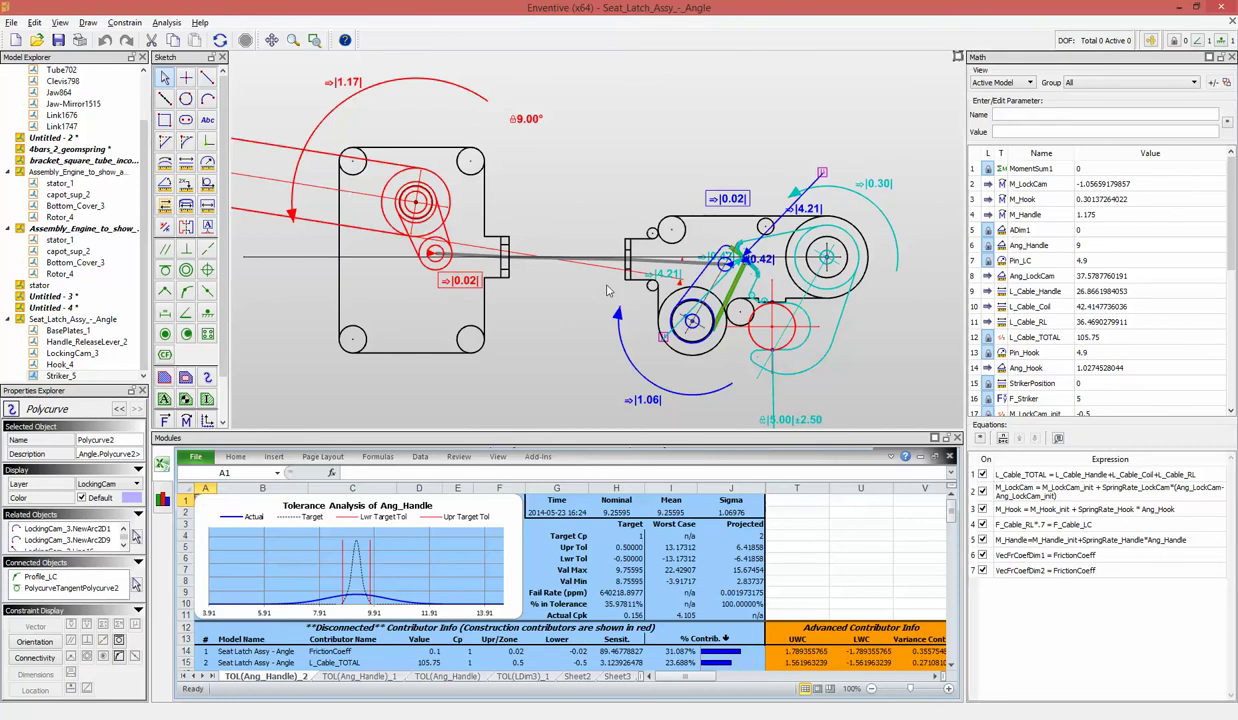
{"action": "left_click", "coordinate": [655, 262]}
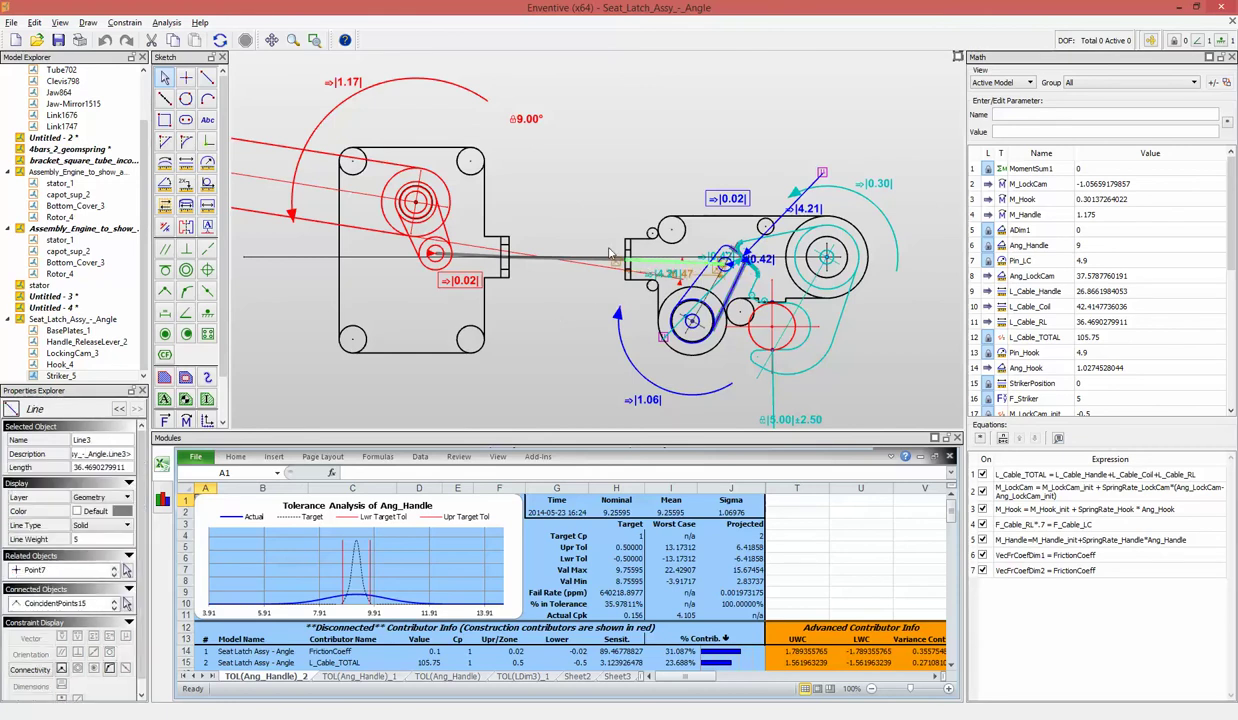
{"action": "left_click", "coordinate": [519, 113]}
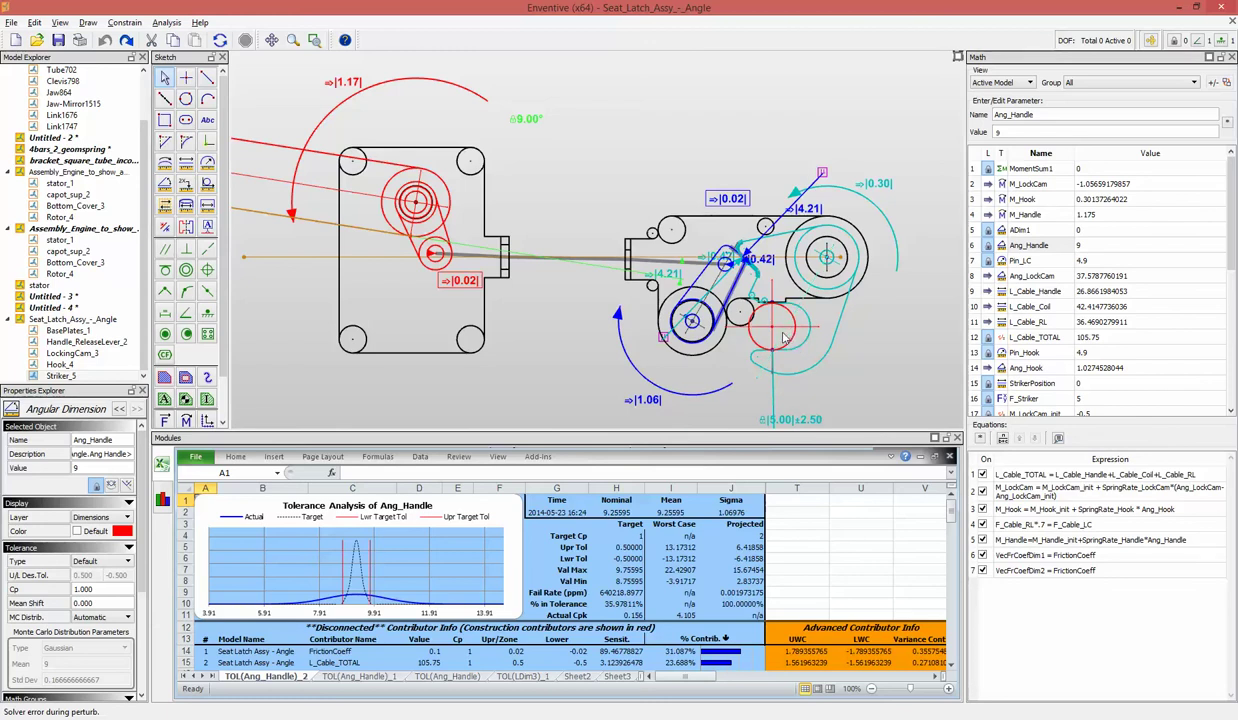
Zoom the sketch, start a polycurve from the cable curve, and reselect the Ang_Handle dimension.
{"action": "left_click", "coordinate": [764, 322]}
{"action": "scroll", "coordinate": [758, 300], "scroll_direction": "up", "scroll_amount": 5}
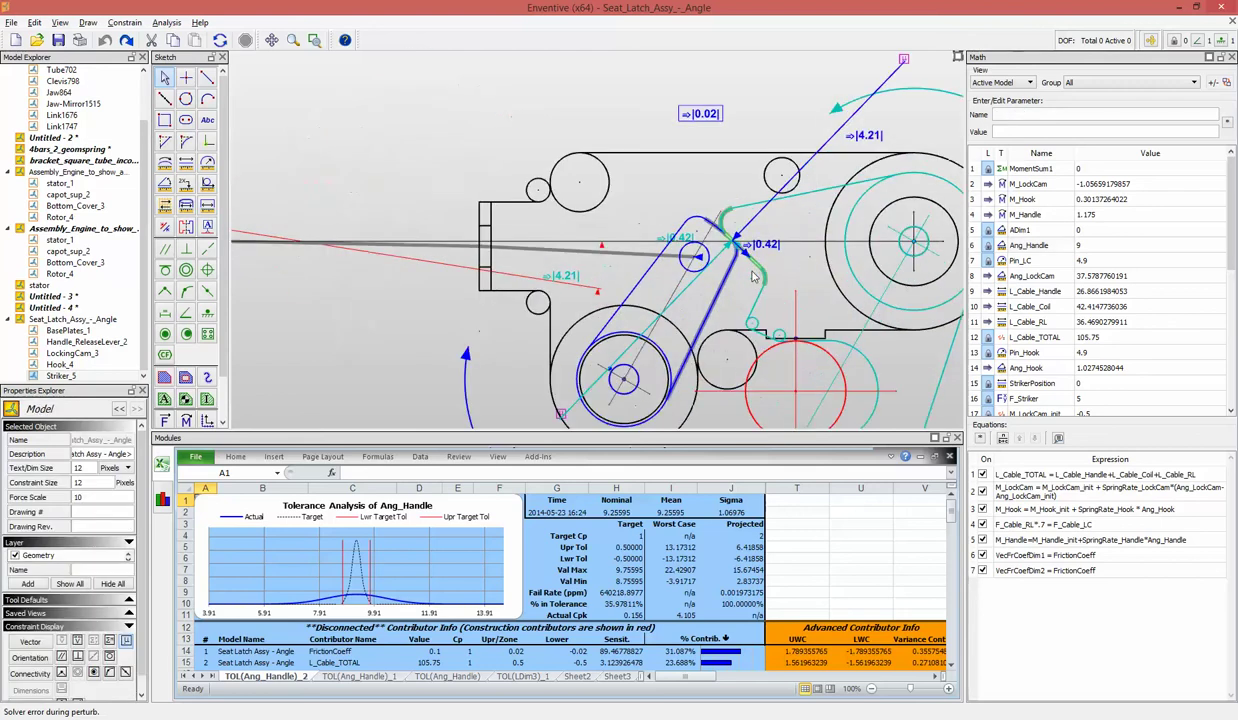
{"action": "scroll", "coordinate": [745, 277], "scroll_direction": "up", "scroll_amount": 2}
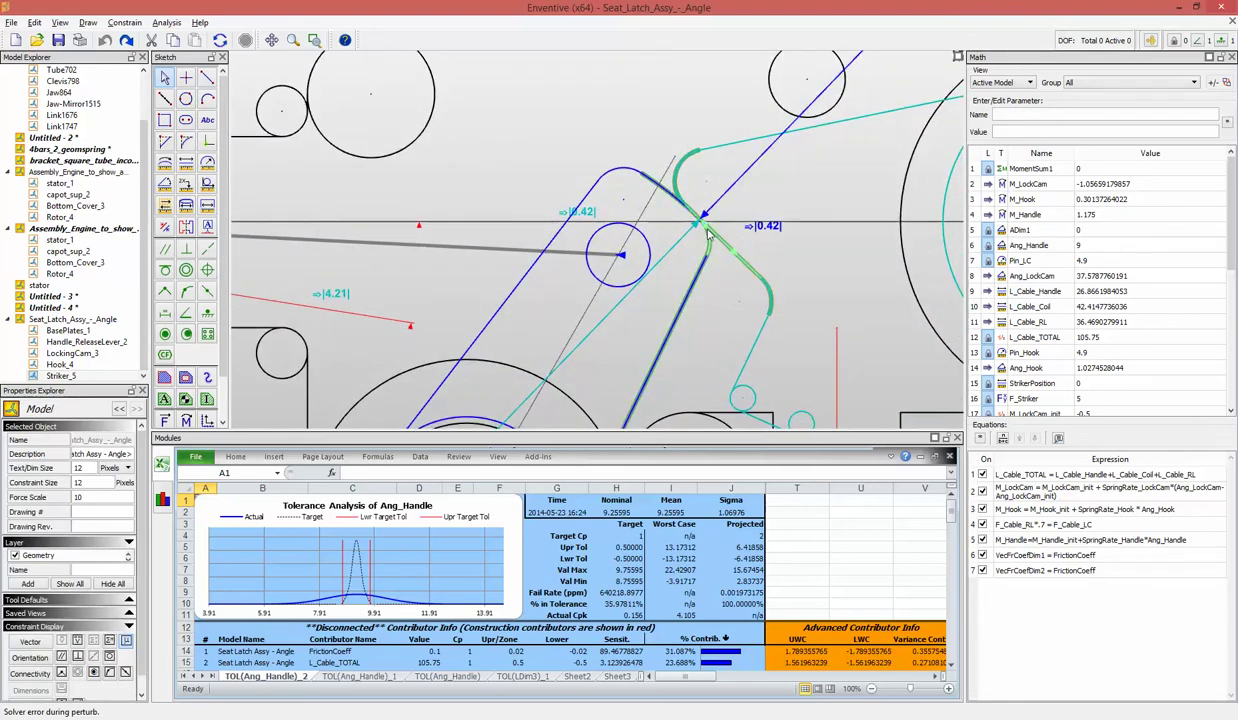
{"action": "left_click", "coordinate": [209, 377]}
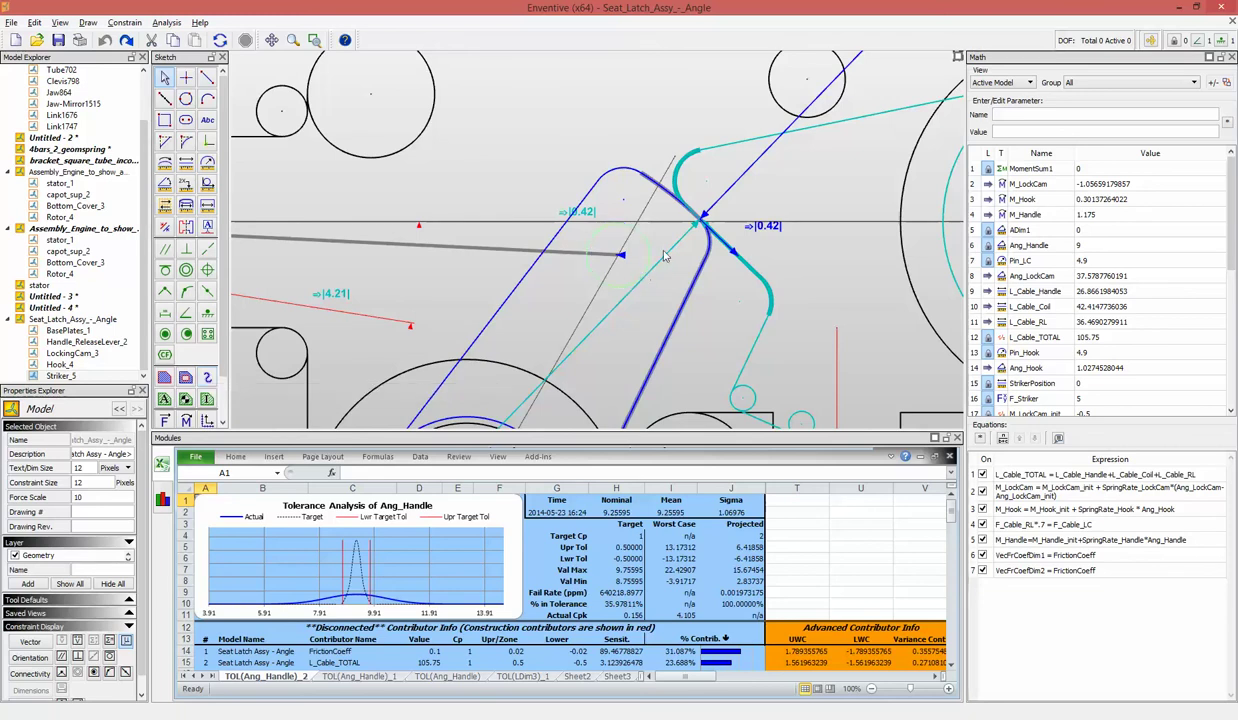
{"action": "left_click", "coordinate": [698, 250]}
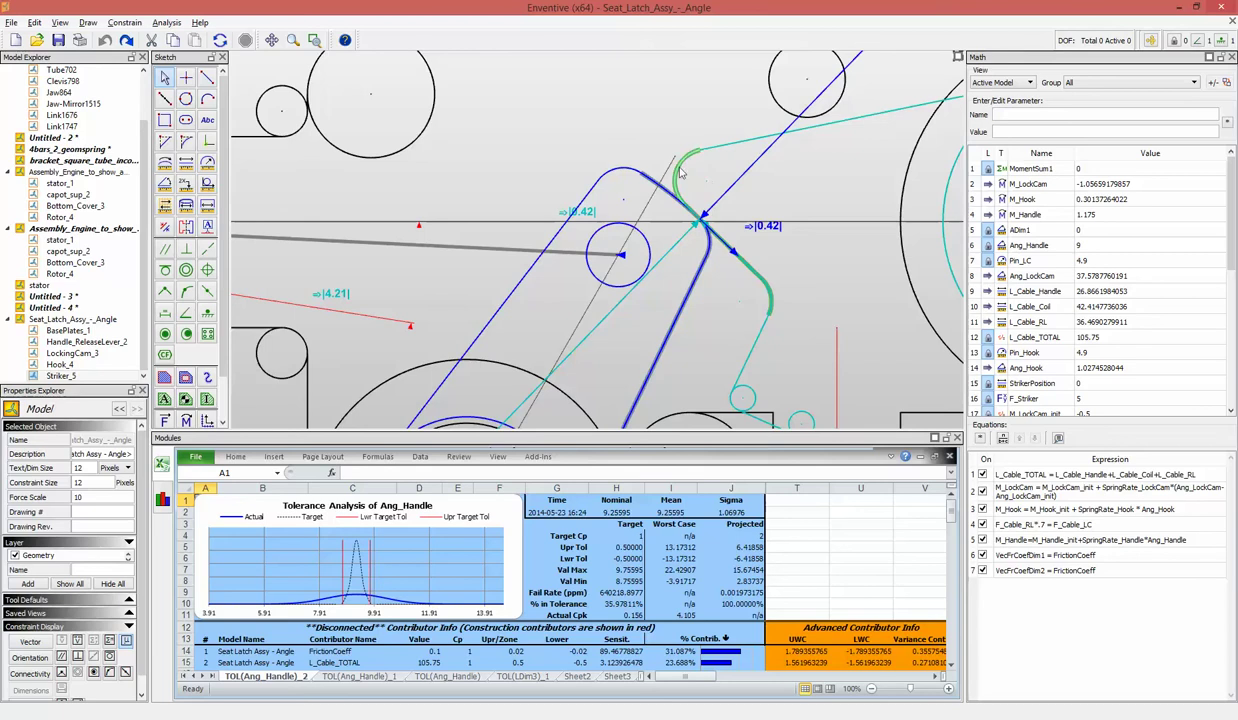
{"action": "scroll", "coordinate": [718, 264], "scroll_direction": "down", "scroll_amount": 3}
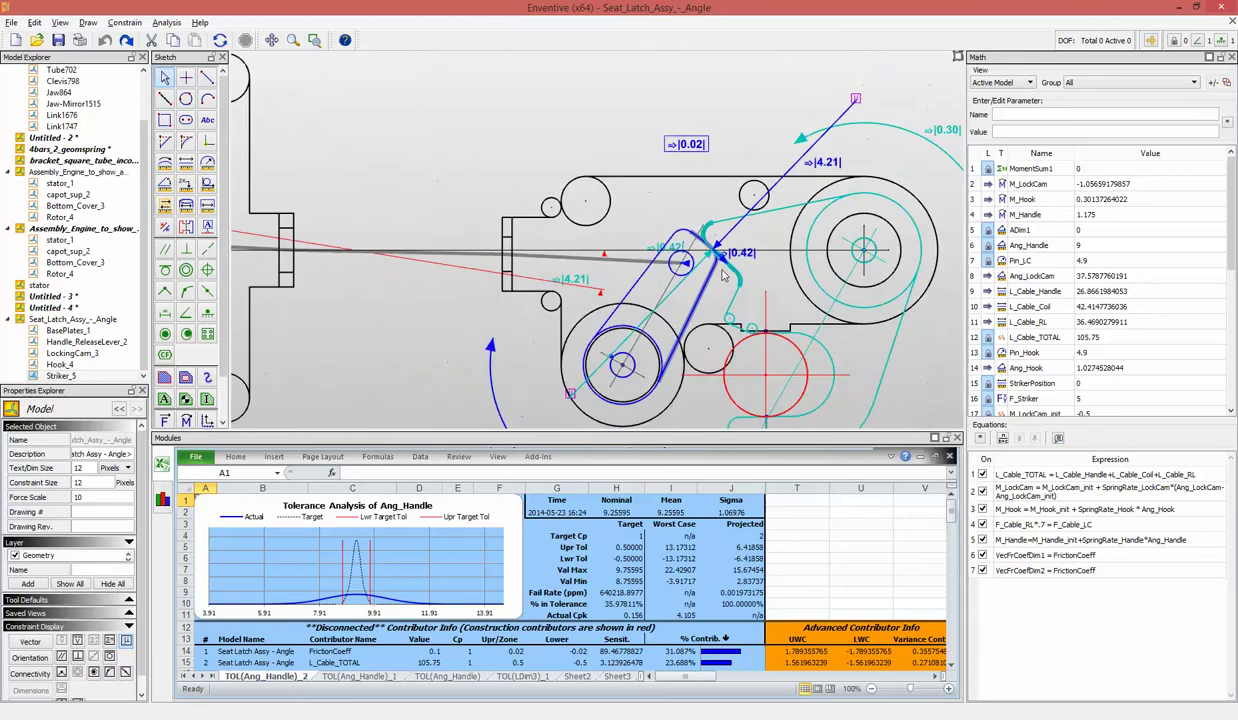
{"action": "left_click", "coordinate": [402, 58]}
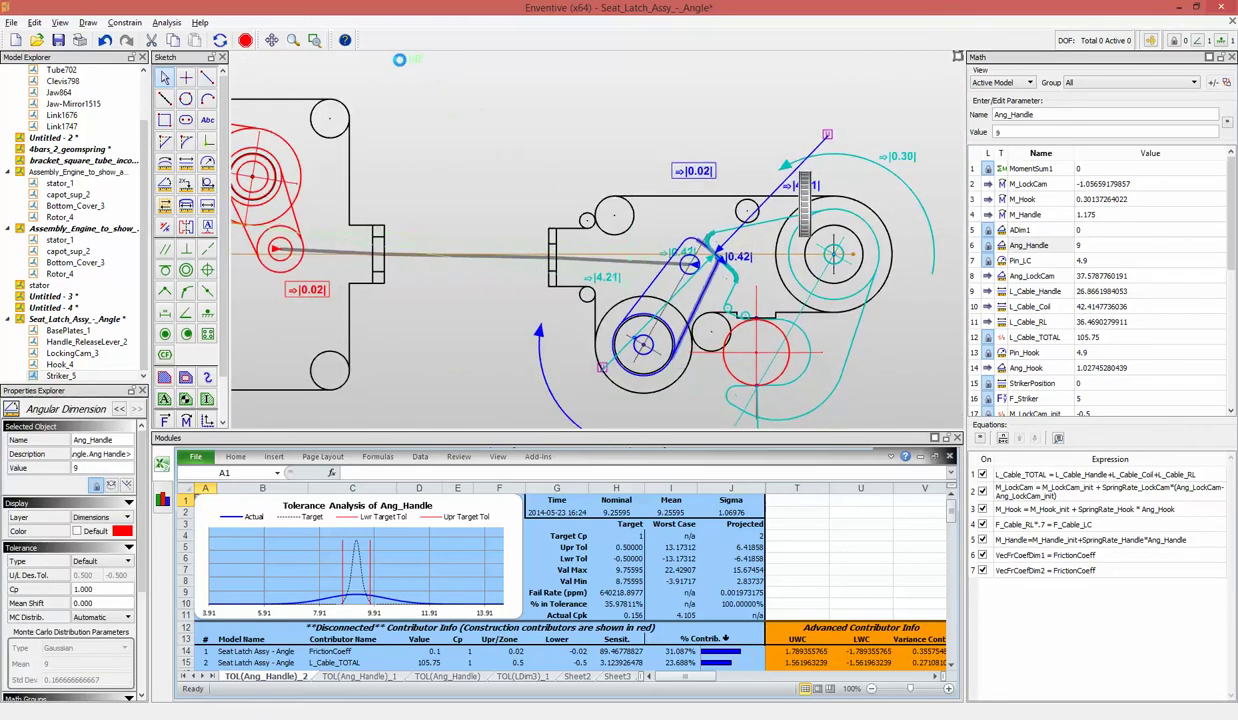
Zoom in and inspect the ForceVector3 force vector, then cancel the selection.
{"action": "left_click", "coordinate": [700, 287]}
{"action": "scroll", "coordinate": [700, 287], "scroll_direction": "up", "scroll_amount": 2}
{"action": "scroll", "coordinate": [700, 287], "scroll_direction": "up", "scroll_amount": 2}
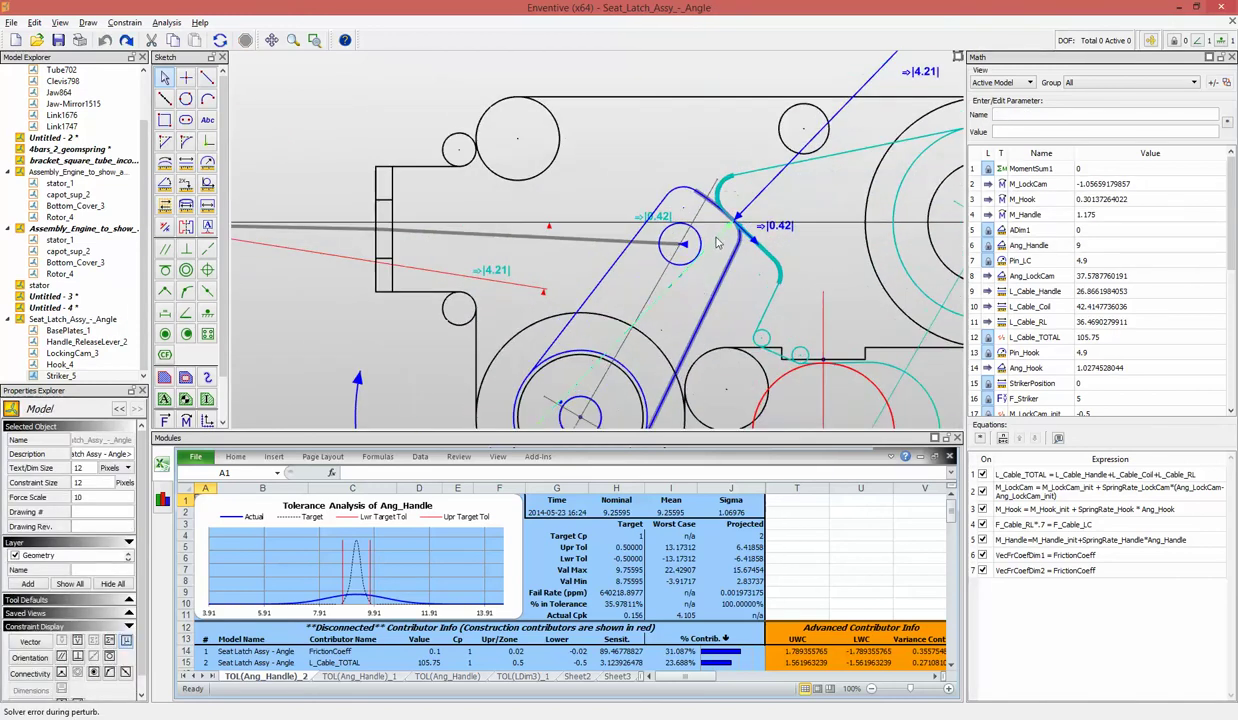
{"action": "left_click", "coordinate": [720, 287]}
{"action": "key", "text": "Escape"}
{"action": "scroll", "coordinate": [226, 302], "scroll_direction": "down", "scroll_amount": 2}
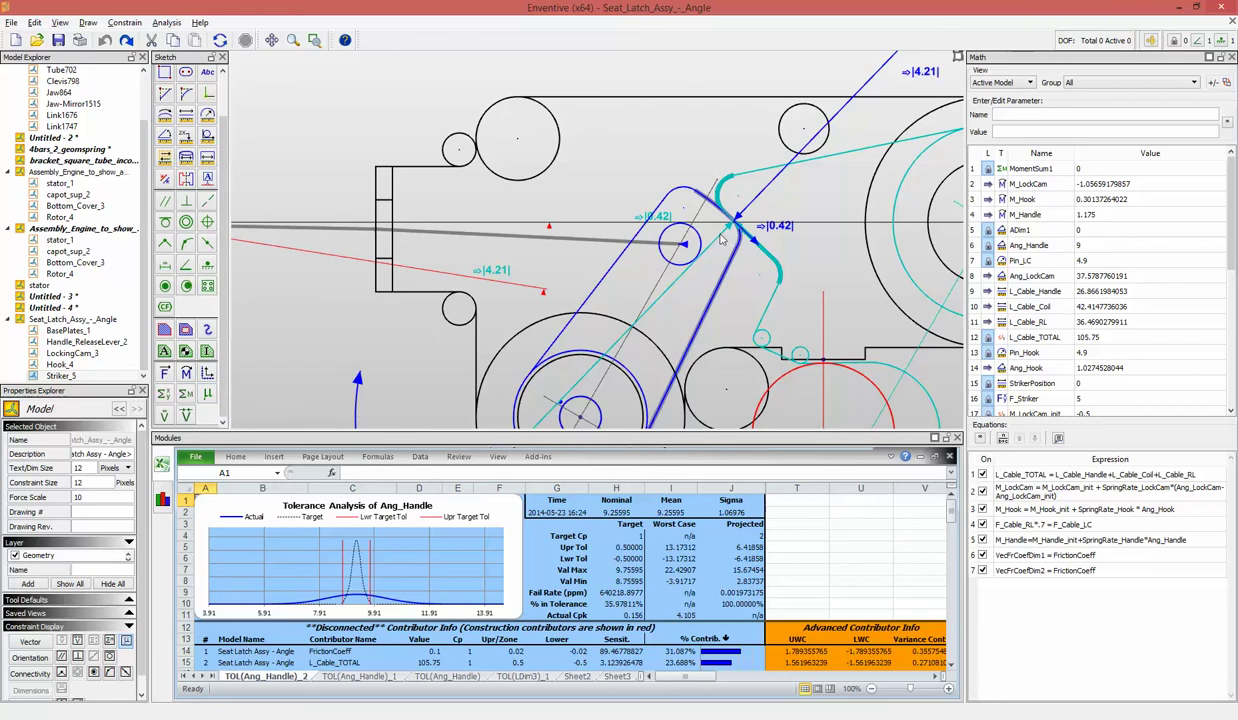
Check the VecFrCoefDim2 friction parameter (0.1, tied to FrictionCoeff) and pan to show the whole mechanism.
{"action": "left_click_drag", "start_coordinate": [1235, 227], "coordinate": [1231, 370]}
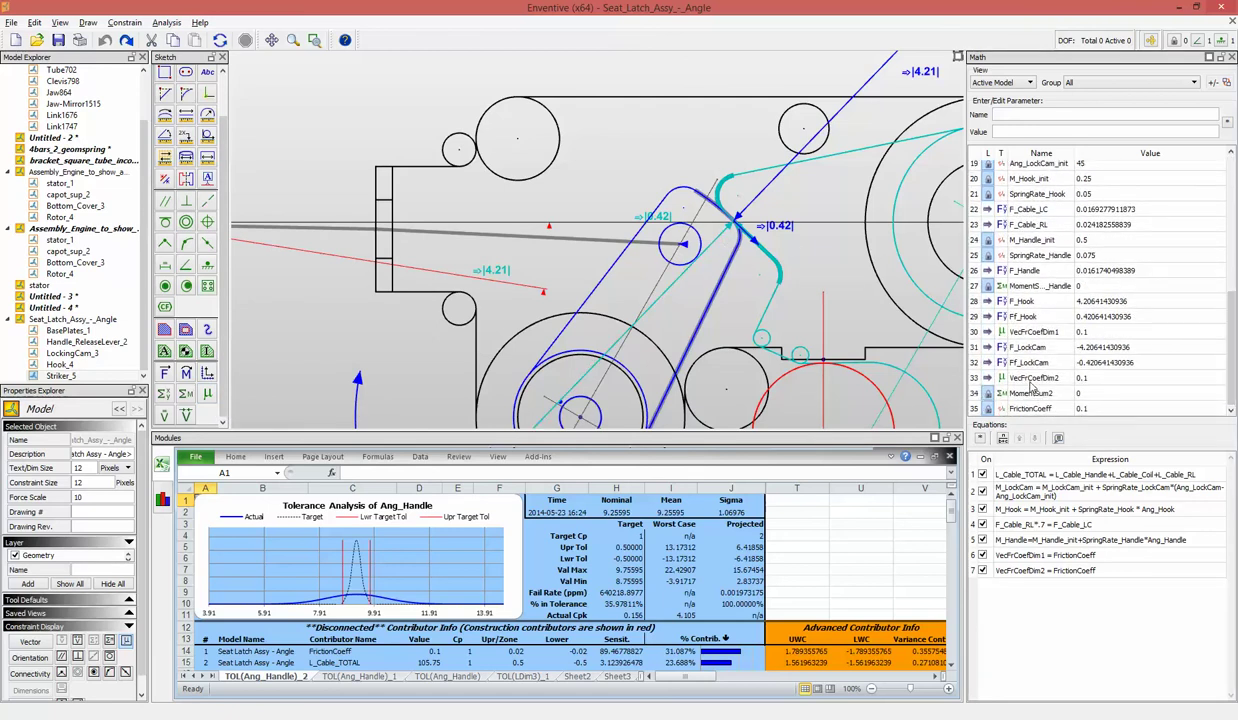
{"action": "left_click", "coordinate": [1098, 378]}
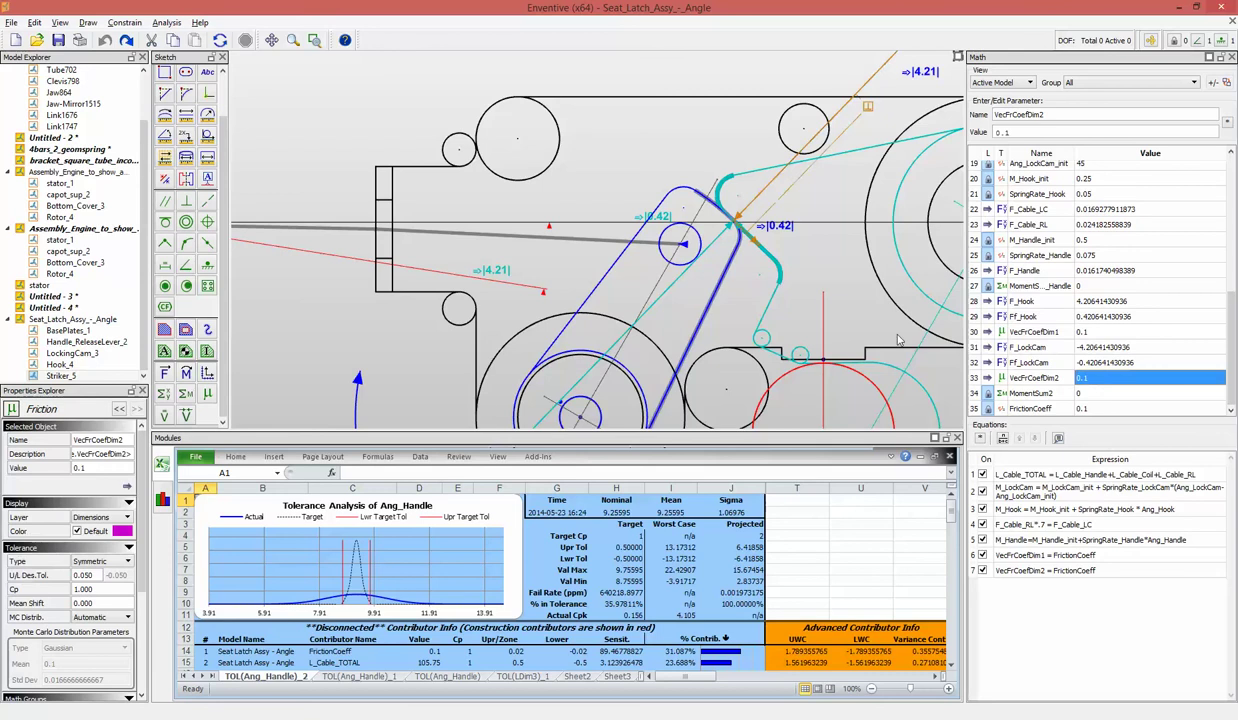
{"action": "left_click", "coordinate": [898, 340]}
{"action": "scroll", "coordinate": [880, 325], "scroll_direction": "down", "scroll_amount": 3}
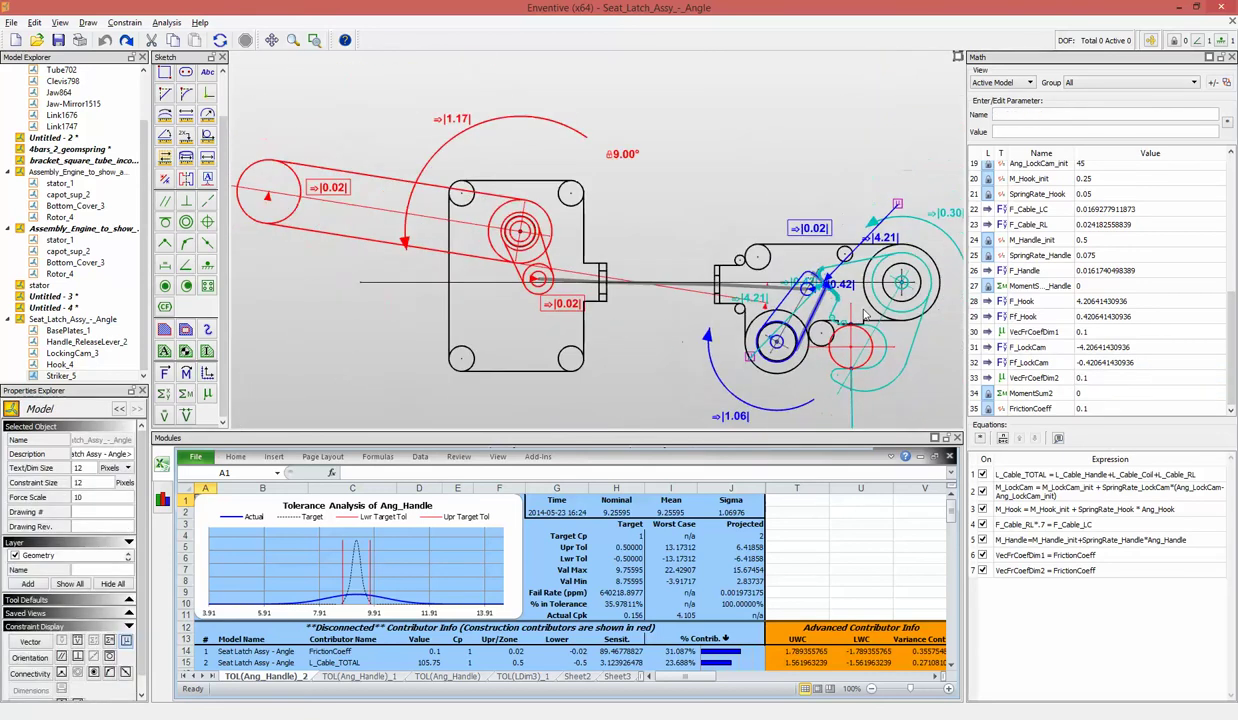
{"action": "middle_click_drag", "start_coordinate": [865, 313], "coordinate": [810, 297]}
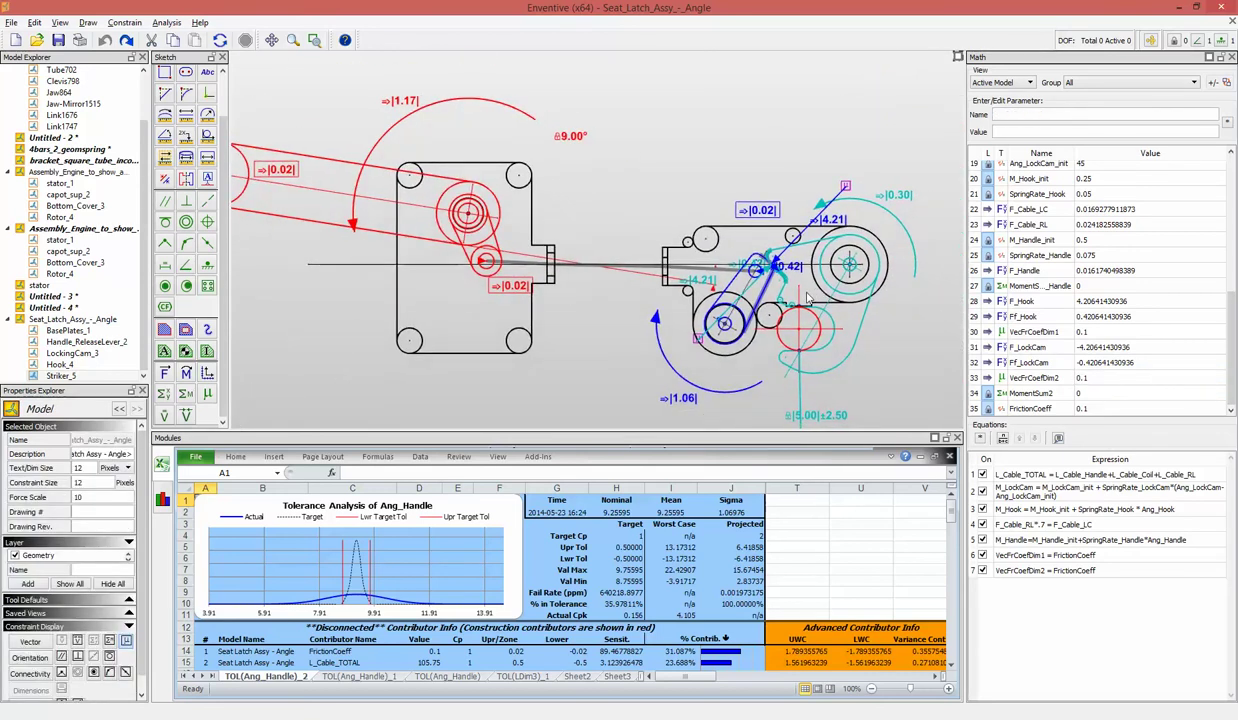
Drive Ang_Handle through 13, 8 and 12 degrees, return it to 9.00°, and open its options.
{"action": "left_click", "coordinate": [572, 148]}
{"action": "scroll", "coordinate": [572, 148], "scroll_direction": "up", "scroll_amount": 1}
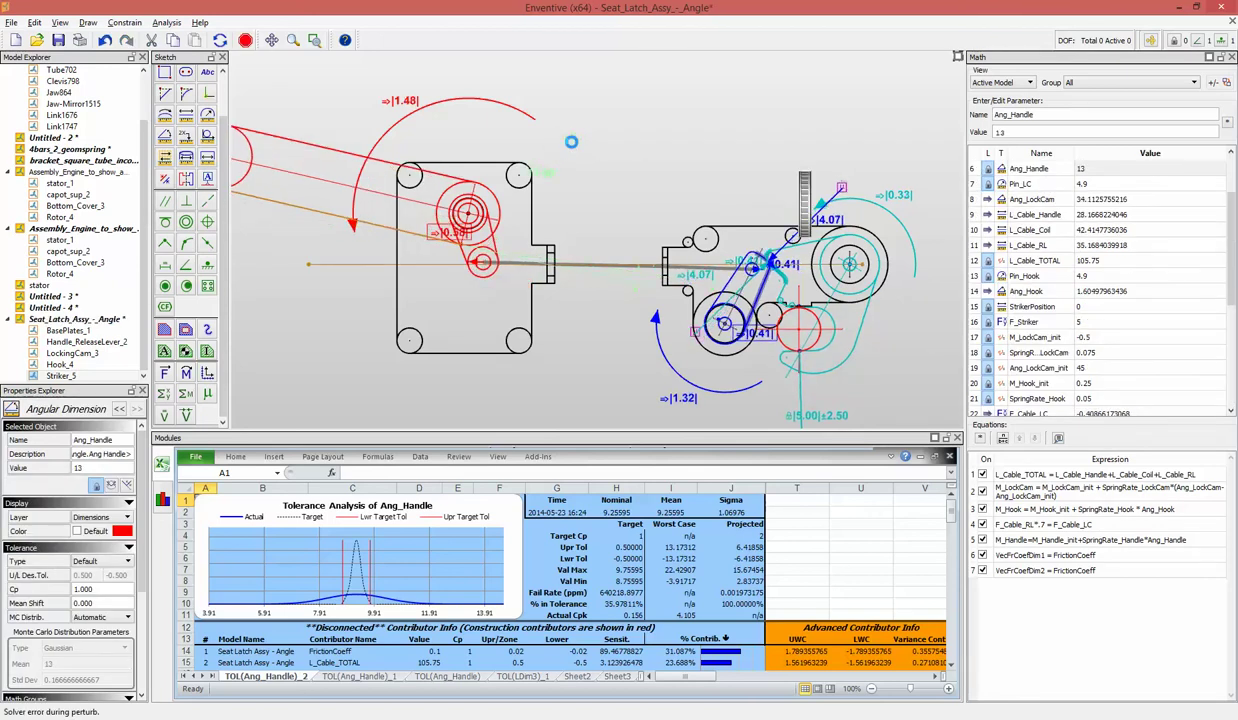
{"action": "scroll", "coordinate": [572, 148], "scroll_direction": "down", "scroll_amount": 1}
{"action": "scroll", "coordinate": [572, 148], "scroll_direction": "down", "scroll_amount": 1}
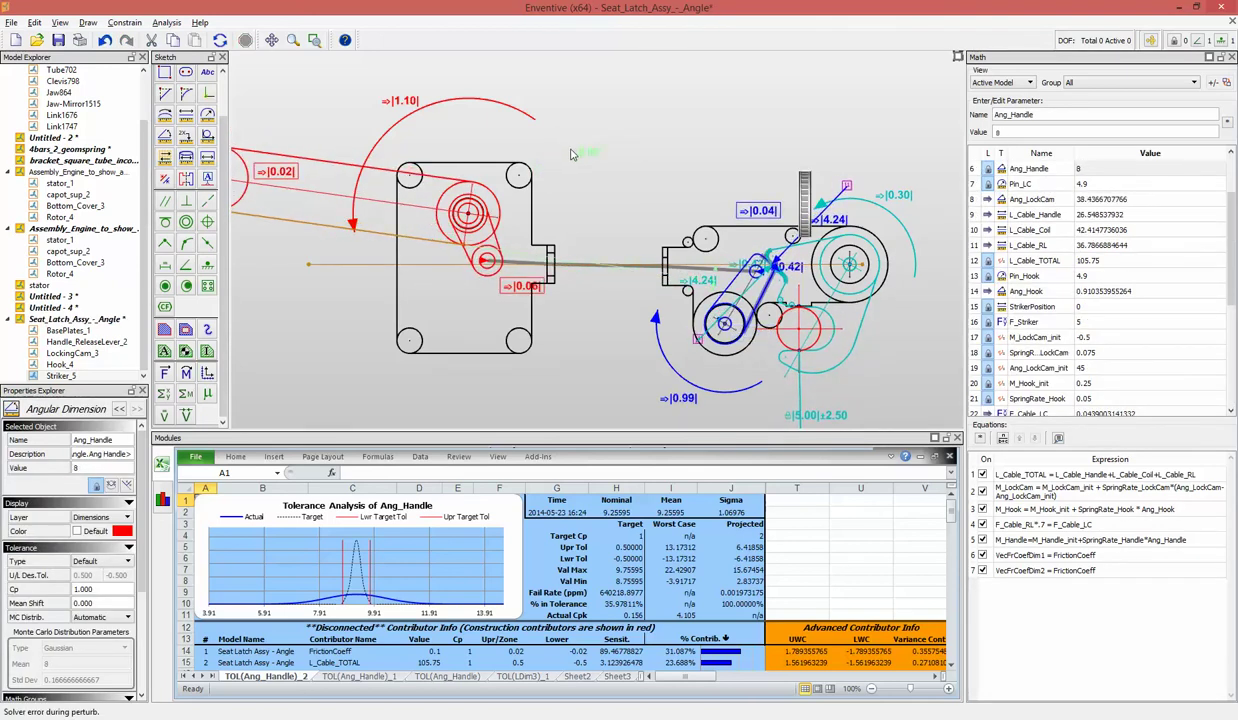
{"action": "scroll", "coordinate": [572, 154], "scroll_direction": "up", "scroll_amount": 4}
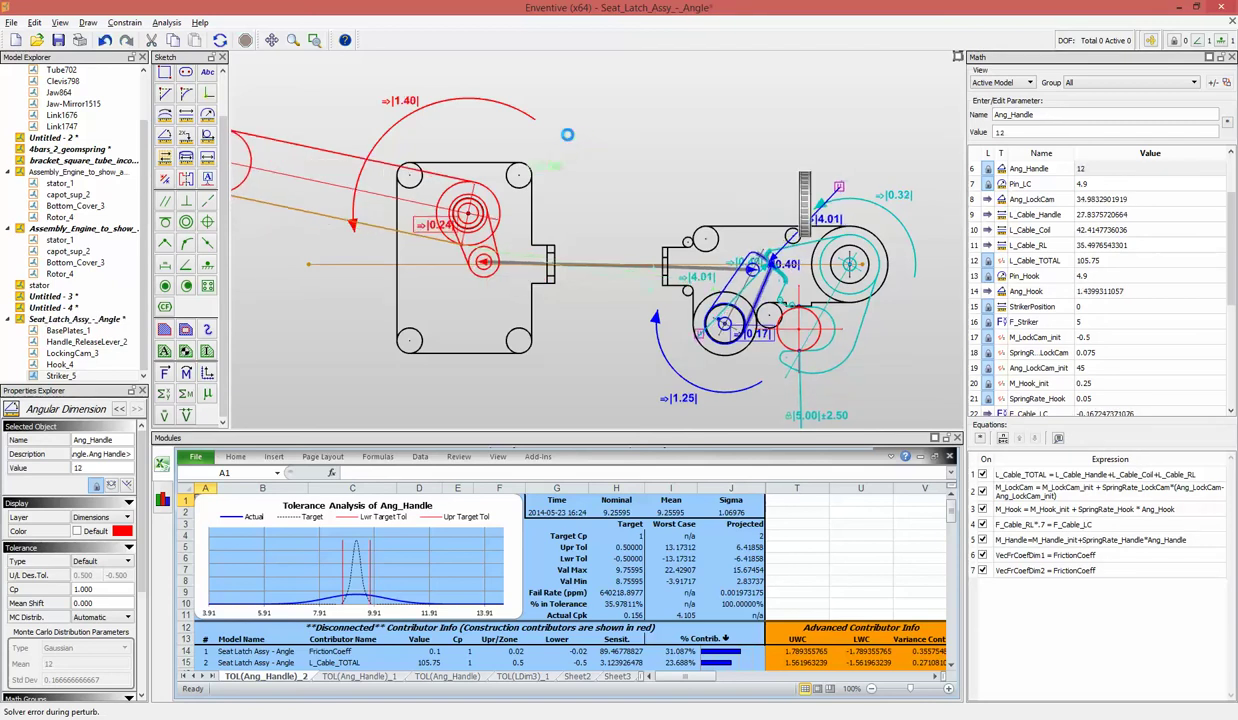
{"action": "scroll", "coordinate": [567, 134], "scroll_direction": "down", "scroll_amount": 3}
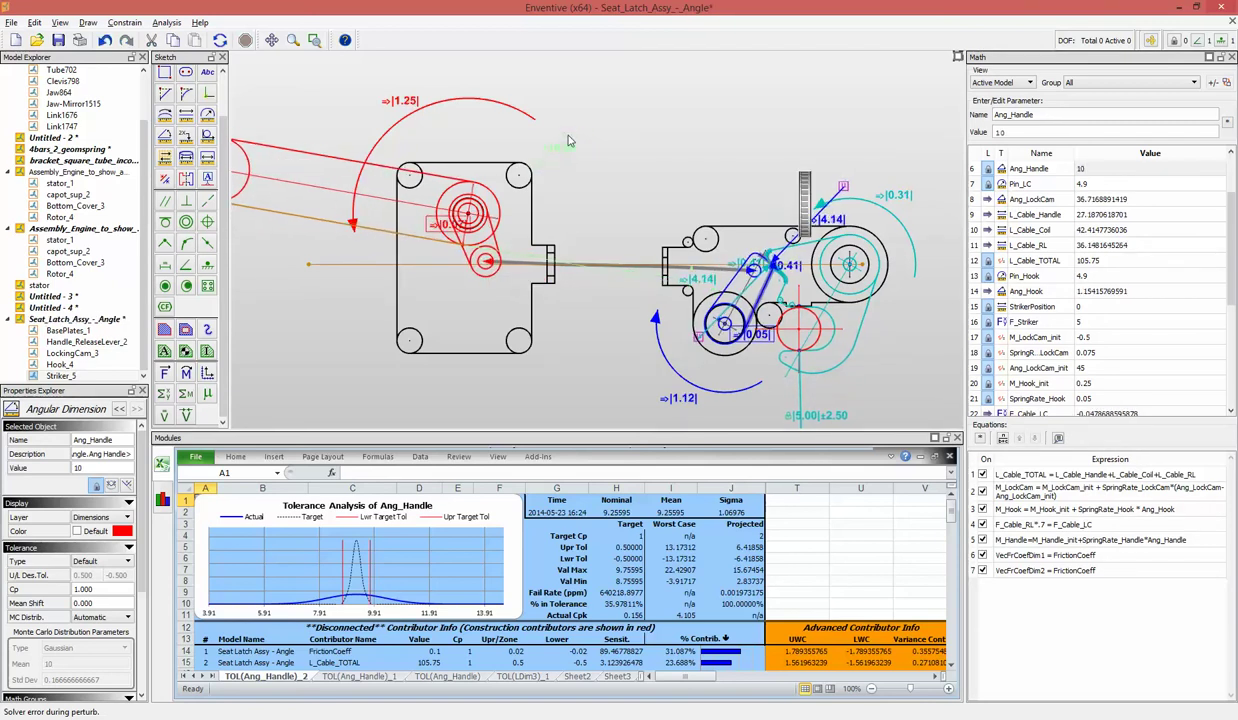
{"action": "left_click", "coordinate": [589, 210]}
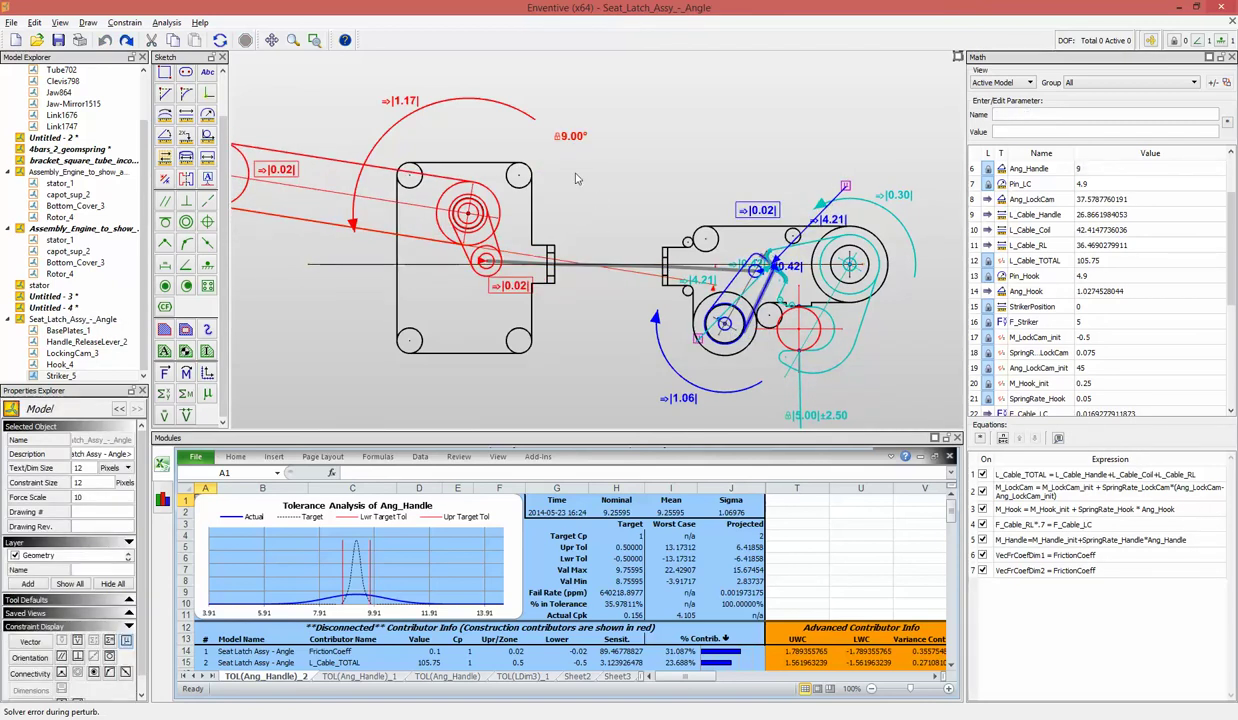
{"action": "left_click", "coordinate": [572, 137]}
{"action": "right_click", "coordinate": [581, 141]}
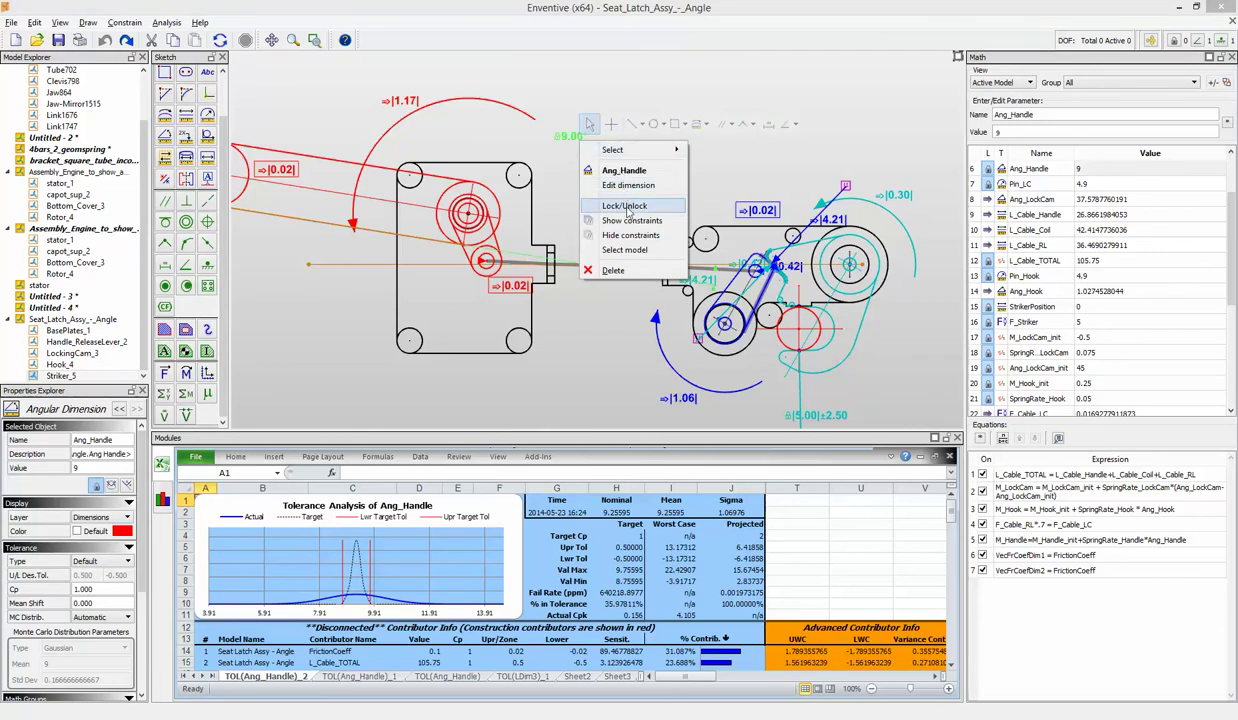
Unlock Ang_Handle and set F_Cable_RL to 1e-6, re-solving the handle angle to 9.26°.
{"action": "left_click", "coordinate": [624, 206]}
{"action": "left_click", "coordinate": [513, 288]}
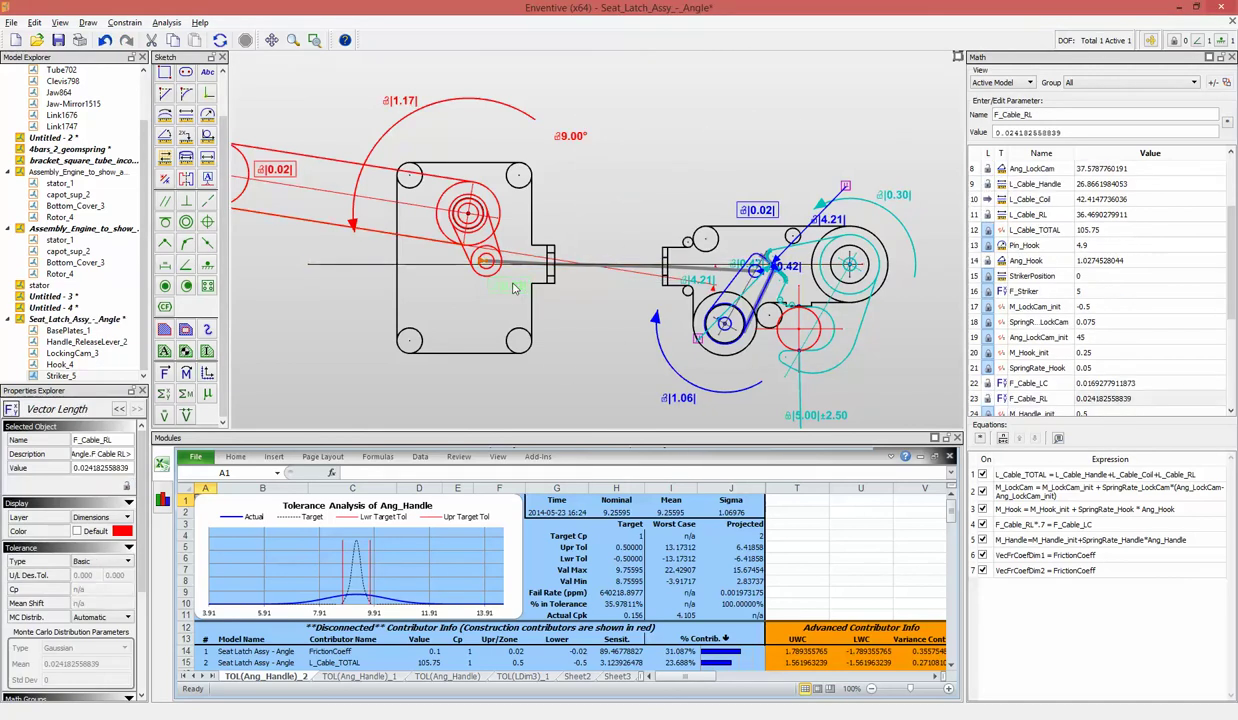
{"action": "double_click", "coordinate": [513, 288]}
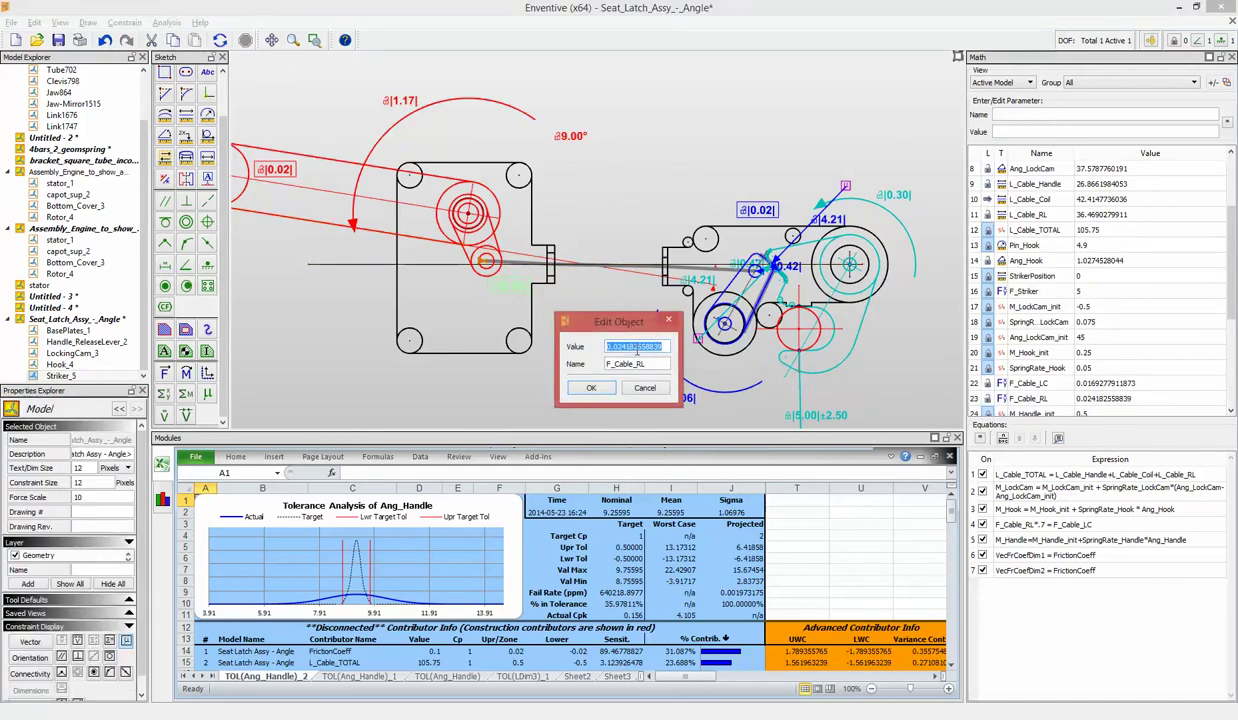
{"action": "type", "text": "1e-6"}
{"action": "left_click", "coordinate": [589, 389]}
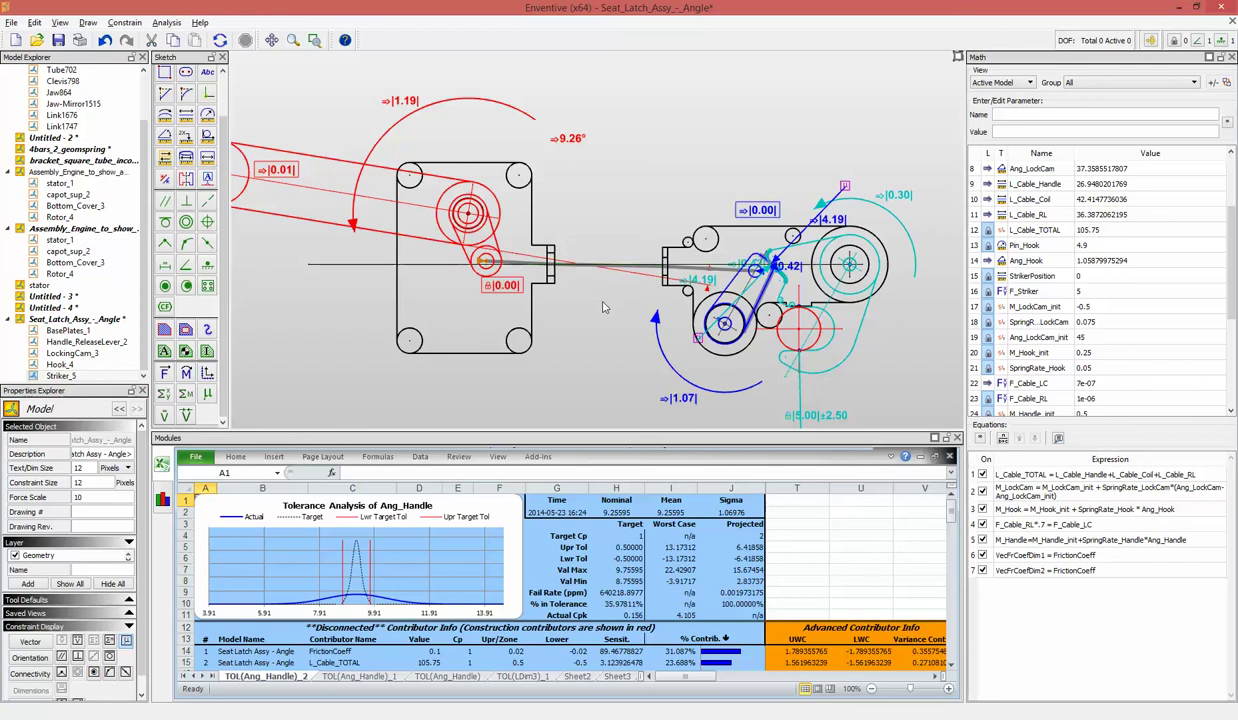
{"action": "left_click", "coordinate": [568, 139]}
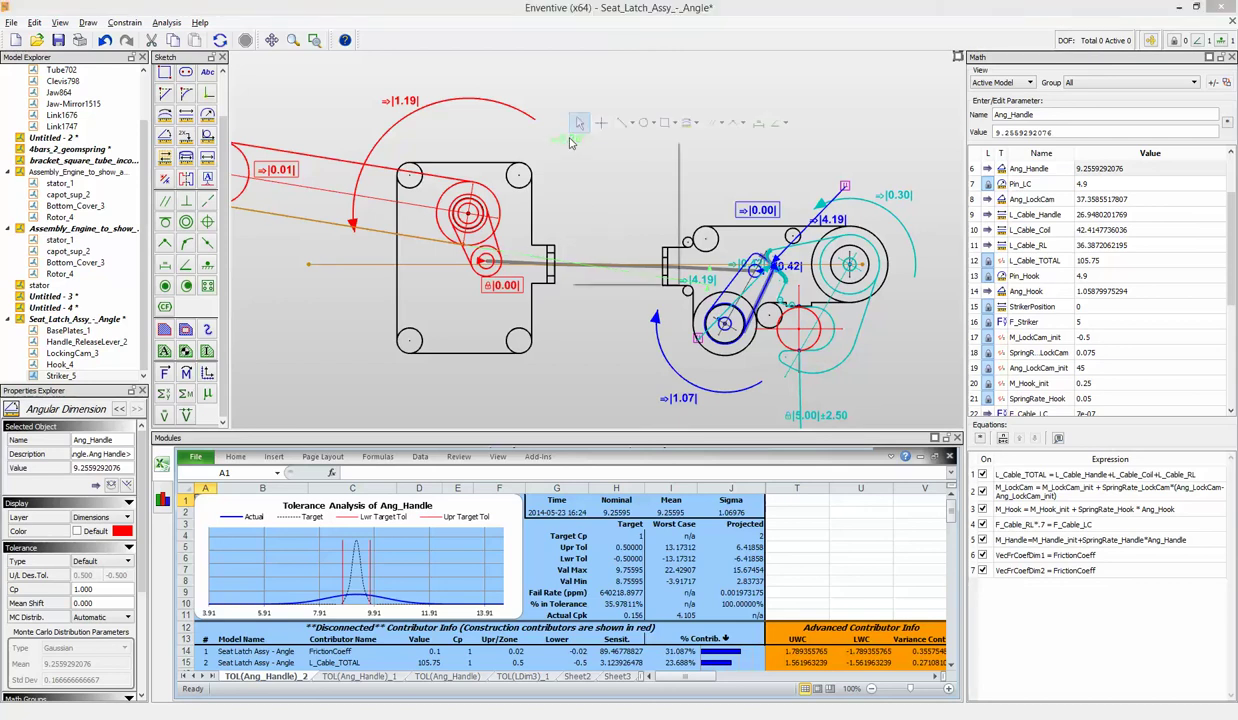
{"action": "right_click", "coordinate": [562, 150]}
Run the Ang_Handle tolerance analysis and resize panels to show worst case −3.90 to 22.41.
{"action": "left_click", "coordinate": [612, 252]}
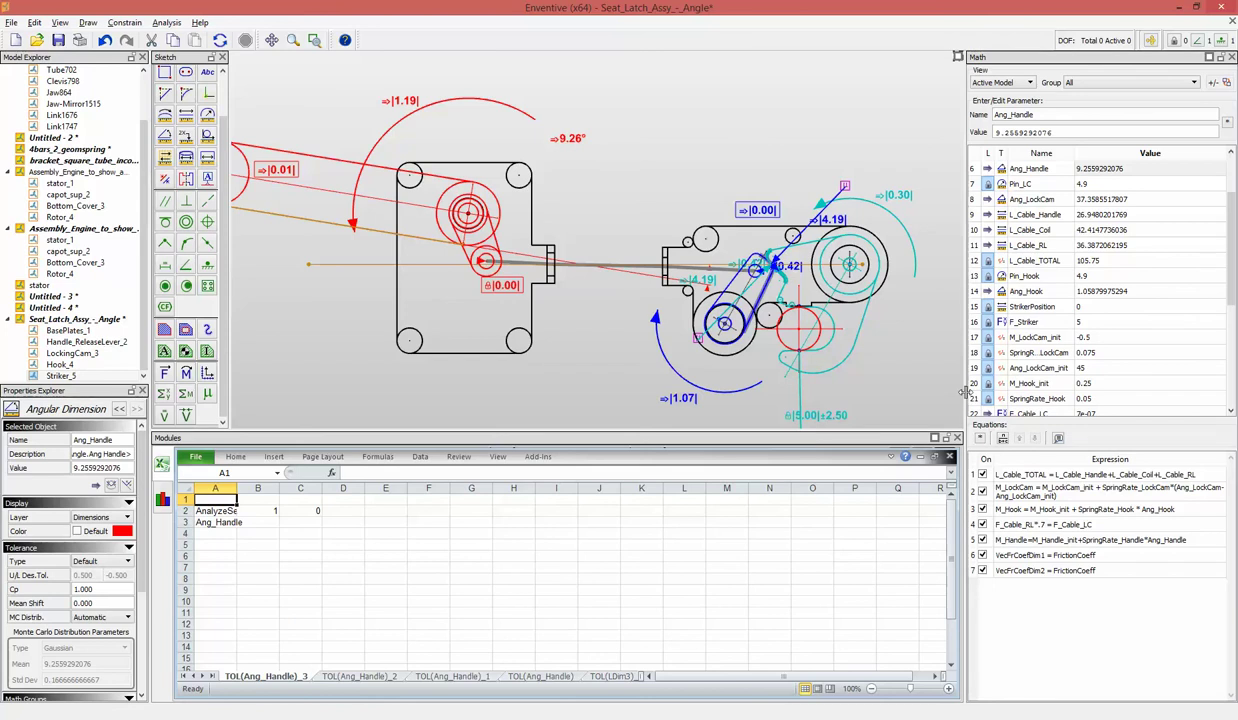
{"action": "left_click_drag", "start_coordinate": [963, 392], "coordinate": [1024, 392]}
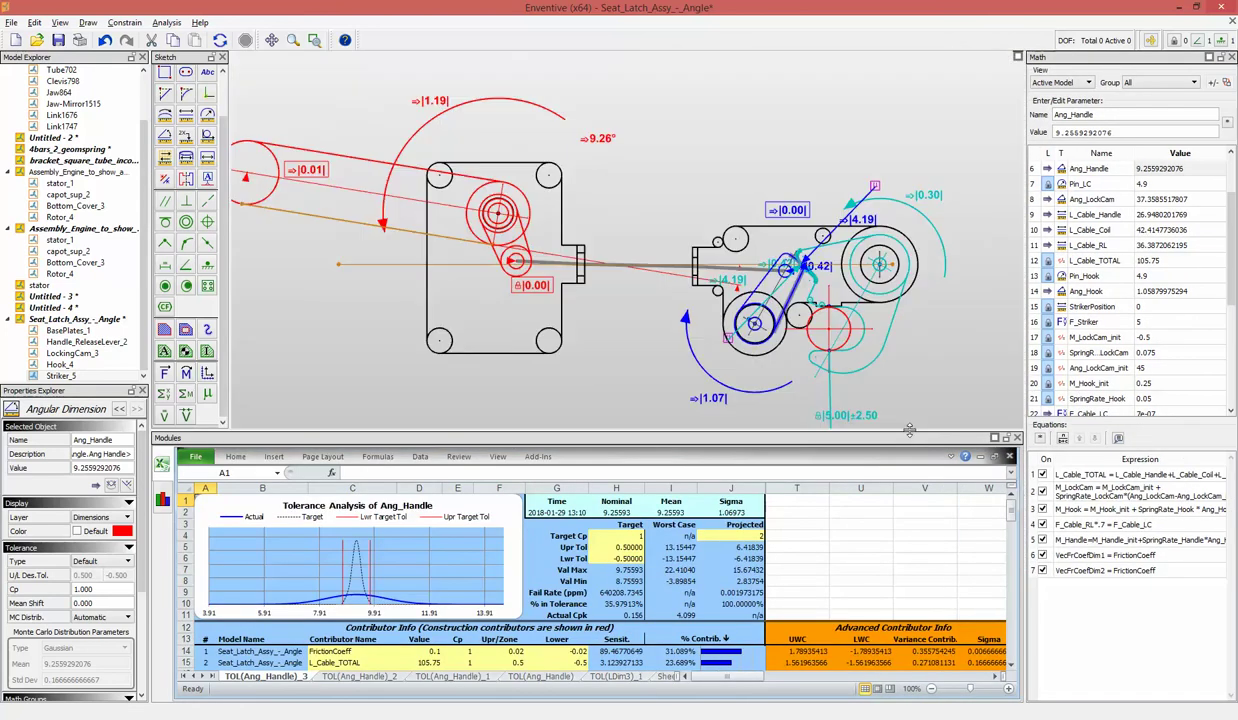
{"action": "left_click_drag", "start_coordinate": [909, 430], "coordinate": [905, 382]}
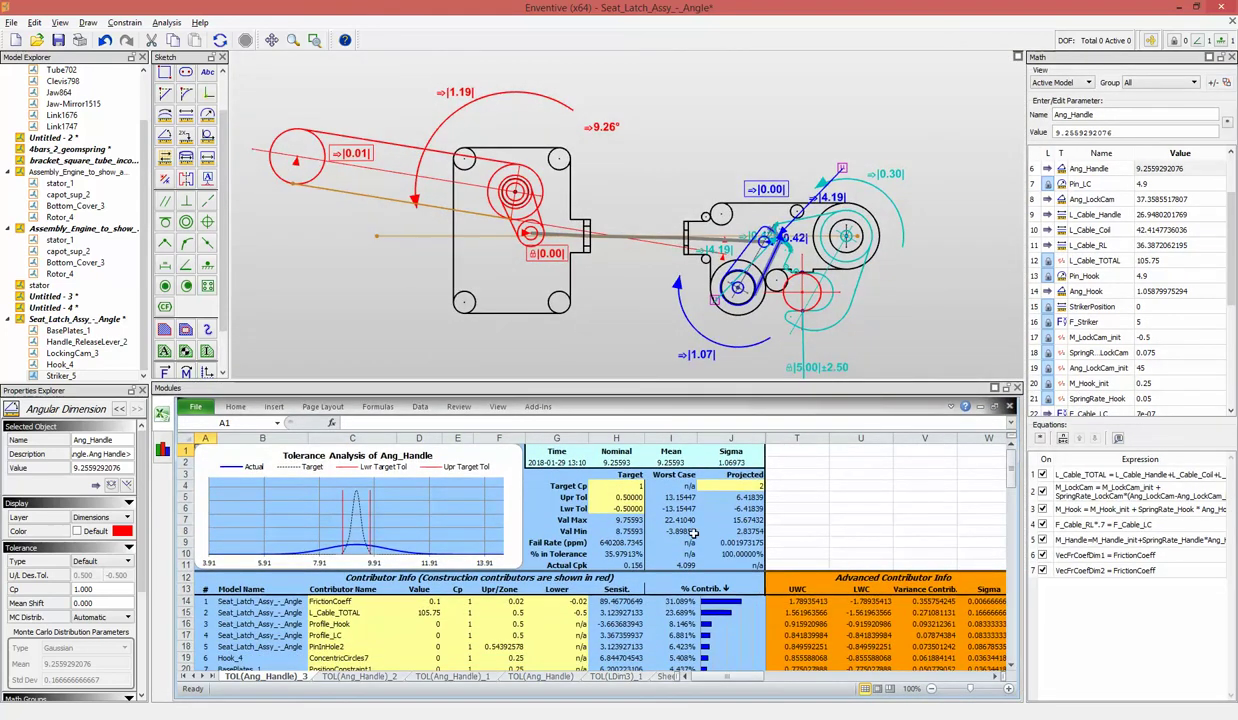
{"action": "left_click_drag", "start_coordinate": [688, 536], "coordinate": [683, 524]}
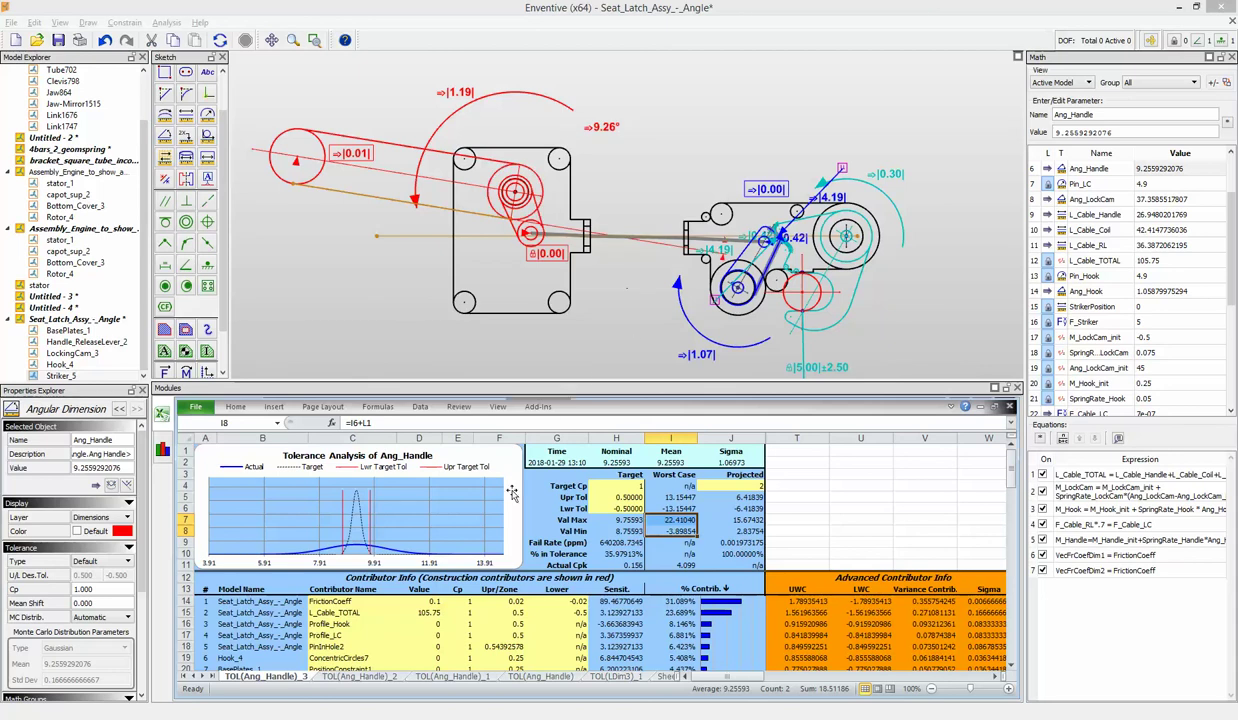
Check FrictionCoeff and L_Cable_TOTAL (105.75, 23.69%) contributors, reselect I7:I8, and enlarge the sketch area.
{"action": "left_click", "coordinate": [418, 600]}
{"action": "scroll", "coordinate": [430, 605], "scroll_direction": "down", "scroll_amount": 1}
{"action": "scroll", "coordinate": [441, 611], "scroll_direction": "down", "scroll_amount": 1}
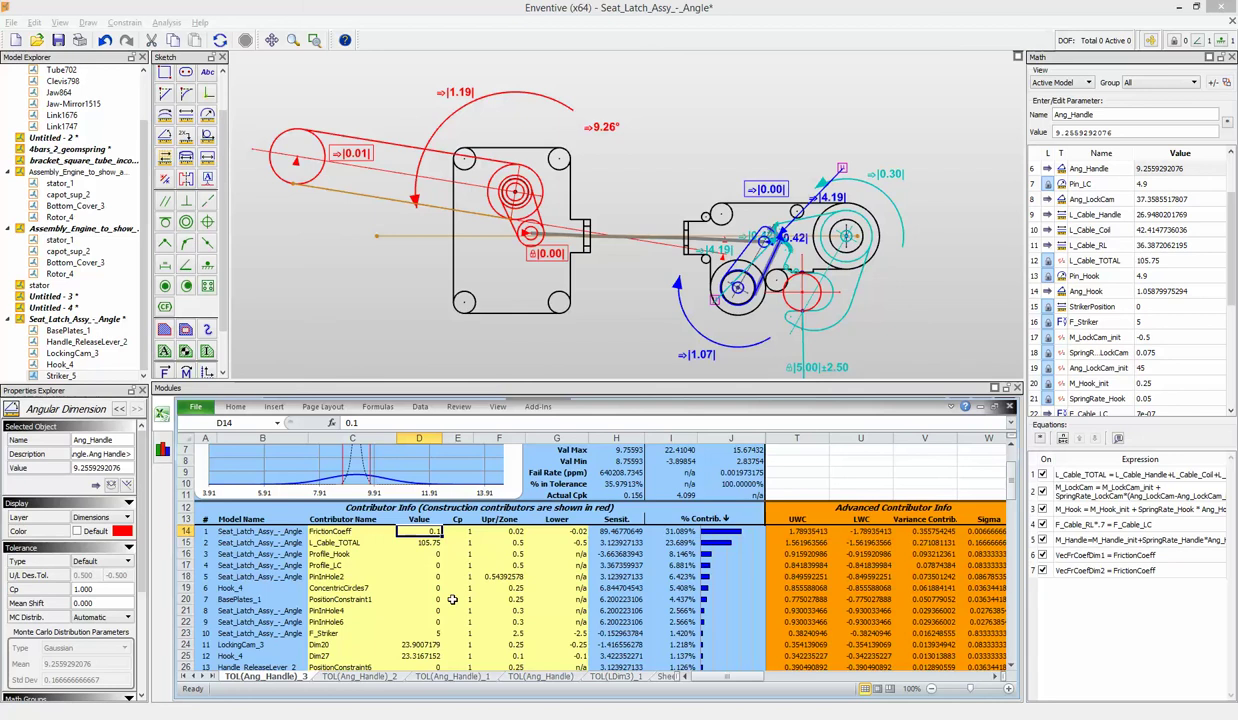
{"action": "left_click", "coordinate": [427, 543]}
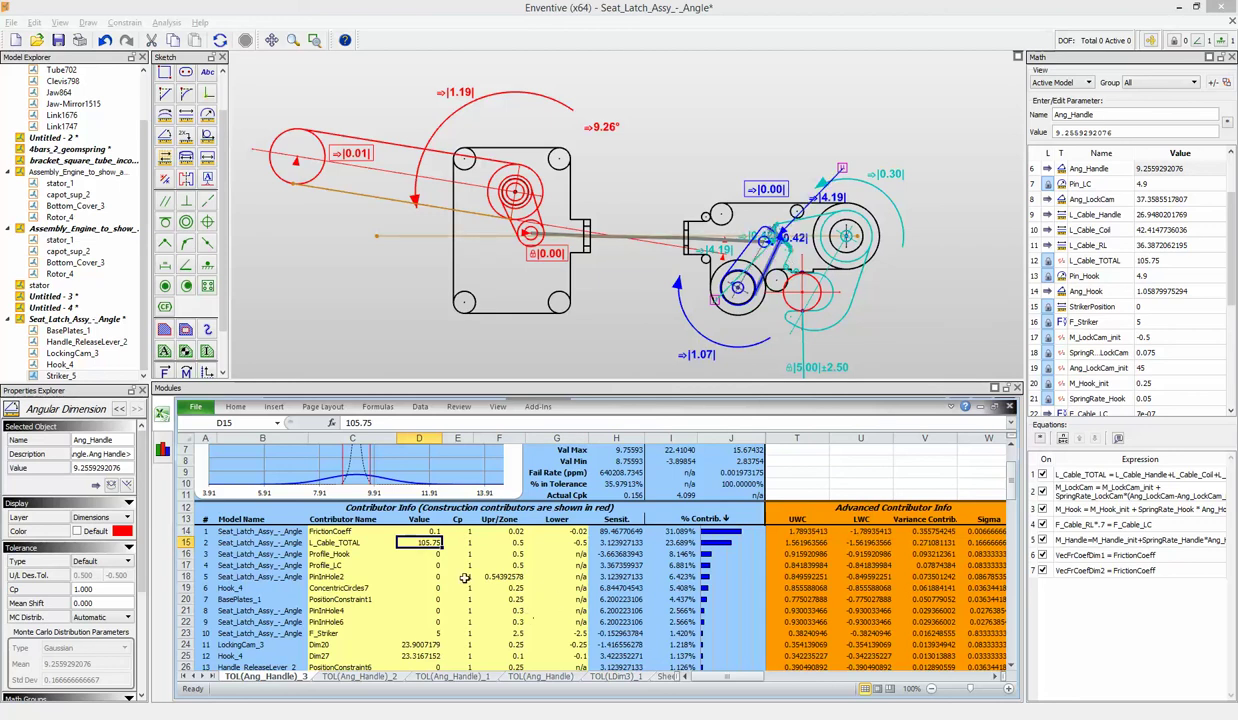
{"action": "scroll", "coordinate": [519, 585], "scroll_direction": "up", "scroll_amount": 1}
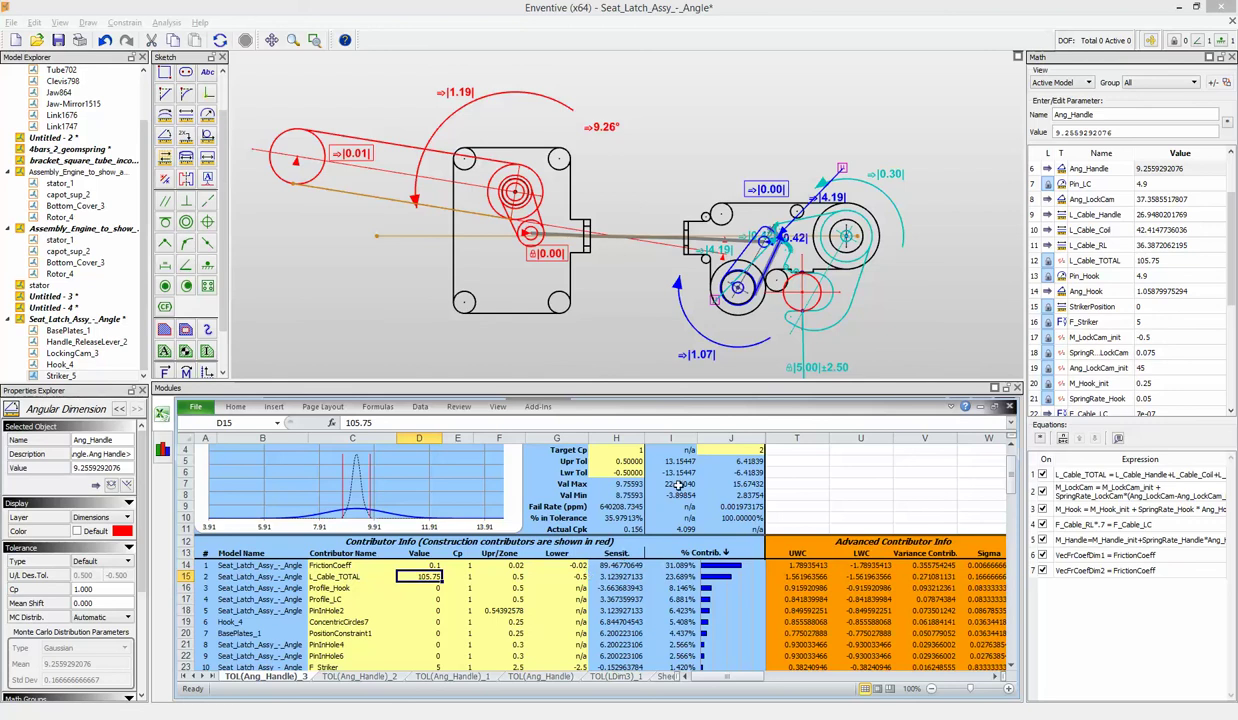
{"action": "left_click_drag", "start_coordinate": [678, 495], "coordinate": [678, 484]}
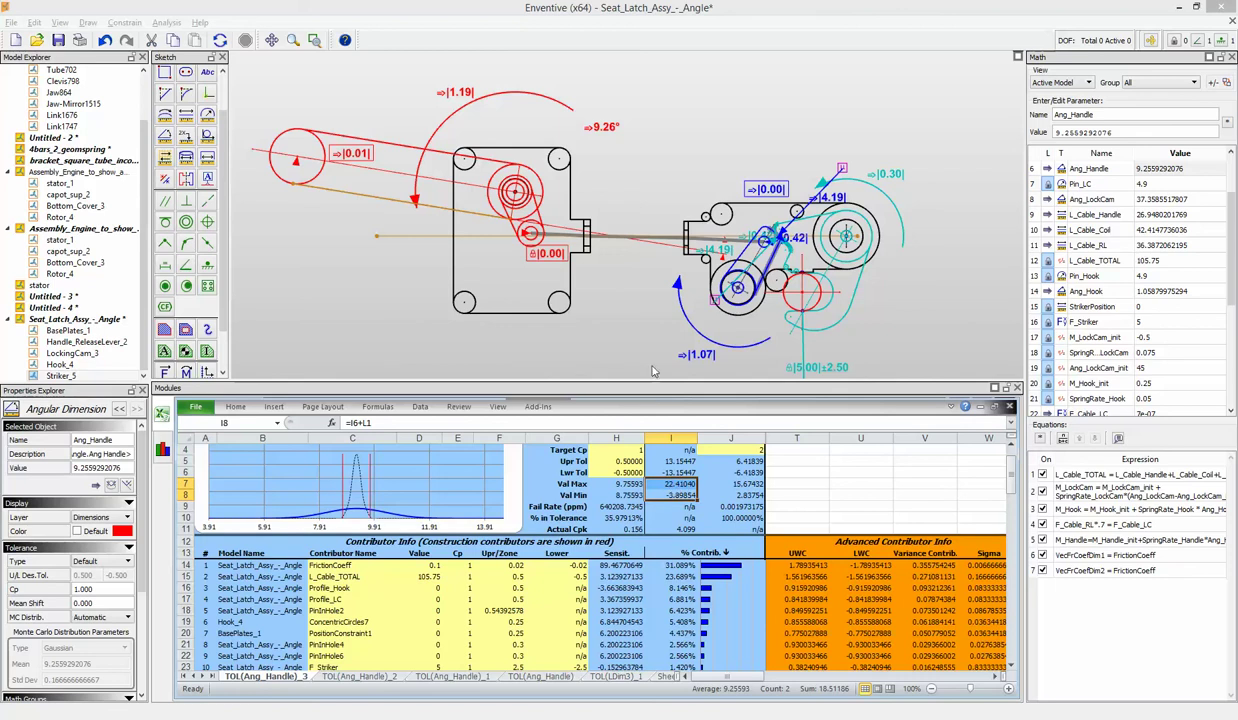
{"action": "mouse_move", "coordinate": [635, 386]}
{"action": "left_mouse_down"}
{"action": "mouse_move", "coordinate": [651, 397]}
{"action": "mouse_move", "coordinate": [660, 481]}
{"action": "left_mouse_up"}
{"action": "left_click", "coordinate": [786, 395]}
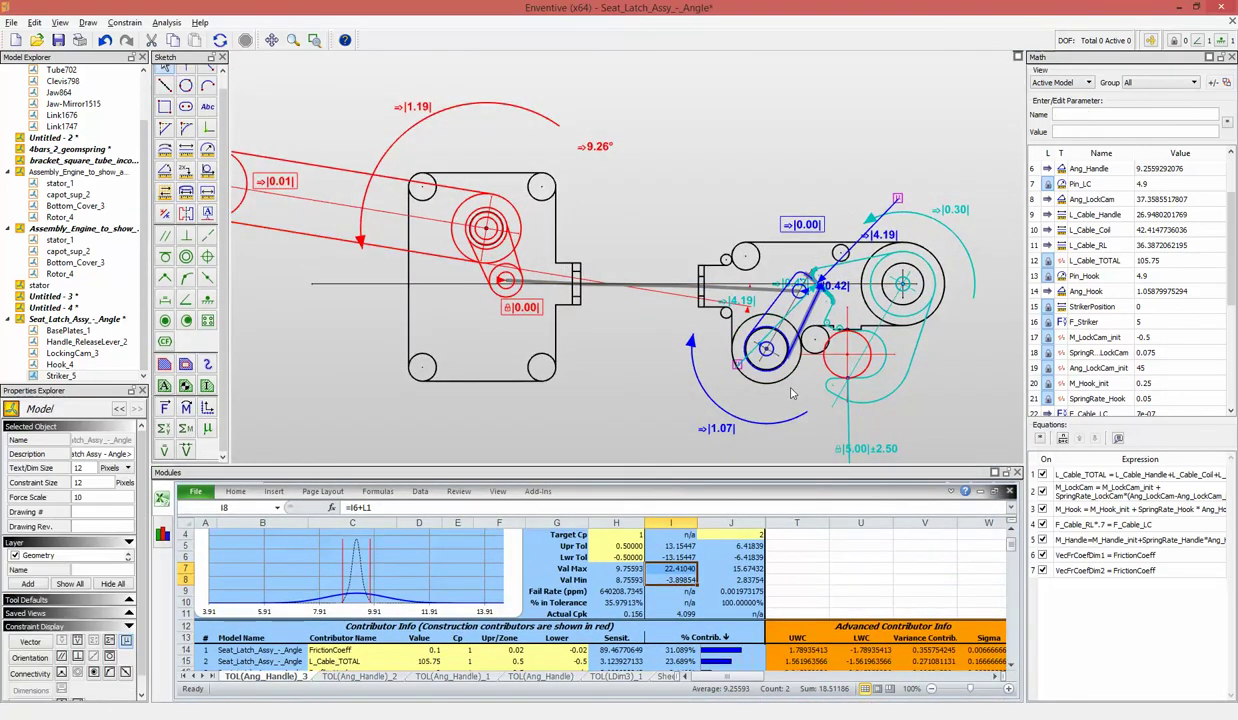
{"action": "scroll", "coordinate": [782, 397], "scroll_direction": "up", "scroll_amount": 2}
{"action": "scroll", "coordinate": [750, 392], "scroll_direction": "up", "scroll_amount": 1}
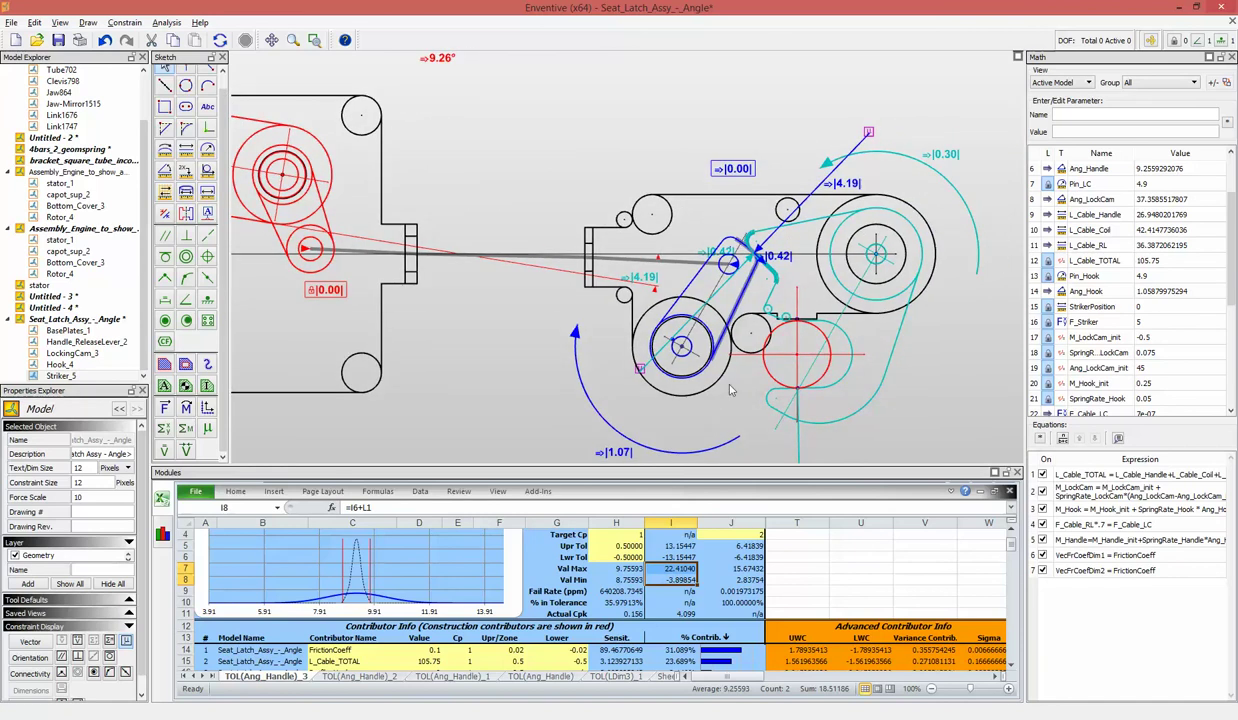
{"action": "scroll", "coordinate": [730, 390], "scroll_direction": "up", "scroll_amount": 1}
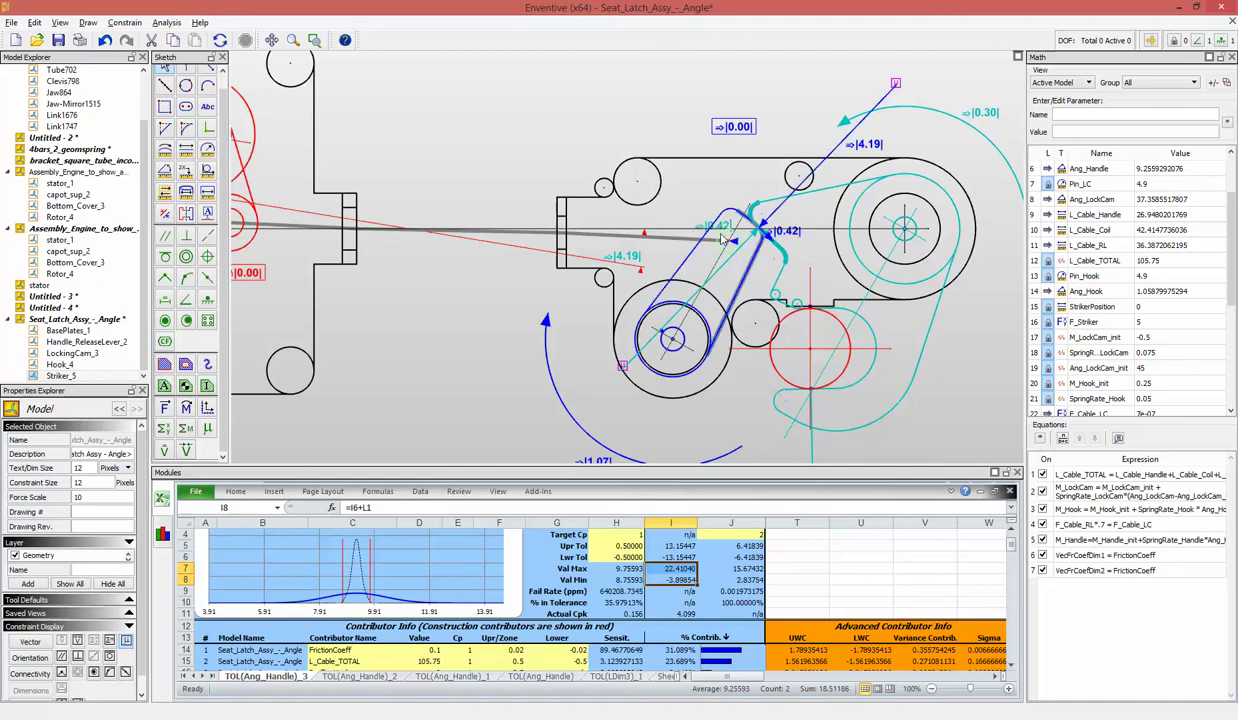
{"action": "scroll", "coordinate": [768, 263], "scroll_direction": "down", "scroll_amount": 4}
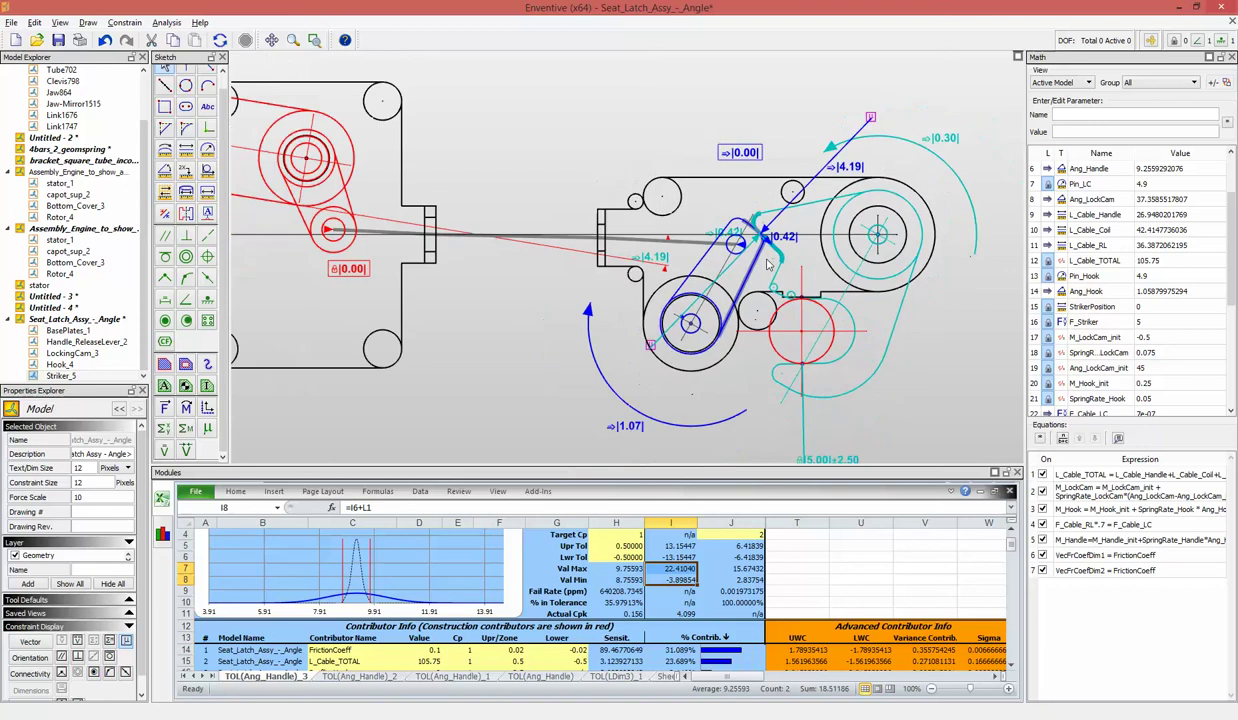